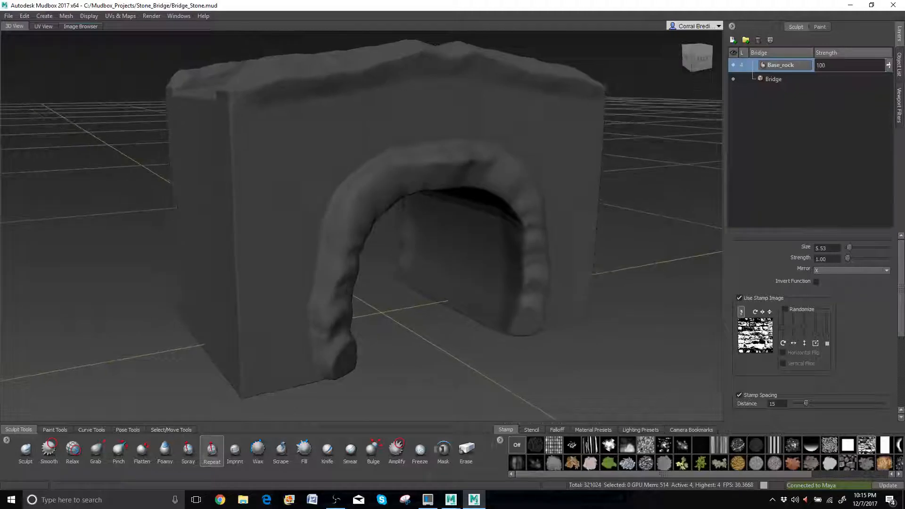
Step: Activate the Wax sculpt tool and inspect the stone arch trim on the back face of the bridge
scroll(362, 108, up, 3)
scroll(362, 108, down, 1)
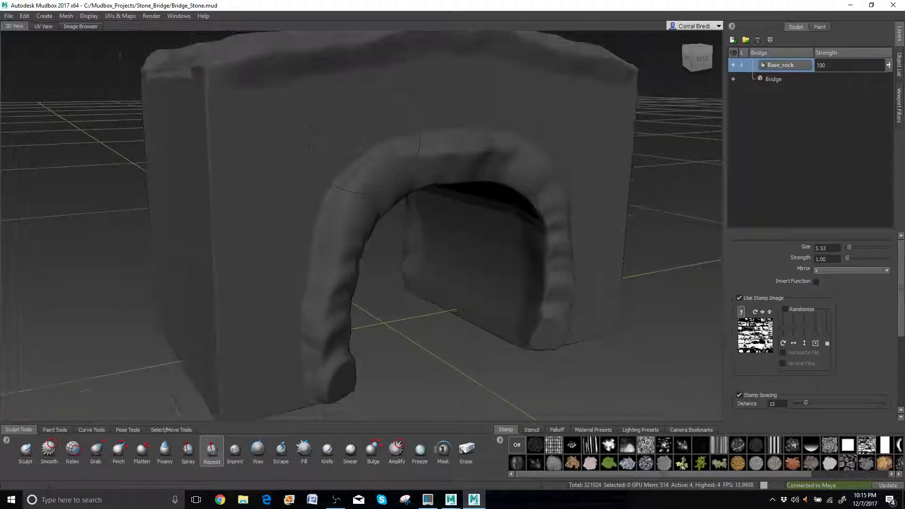
alt+drag(387, 330, 338, 307)
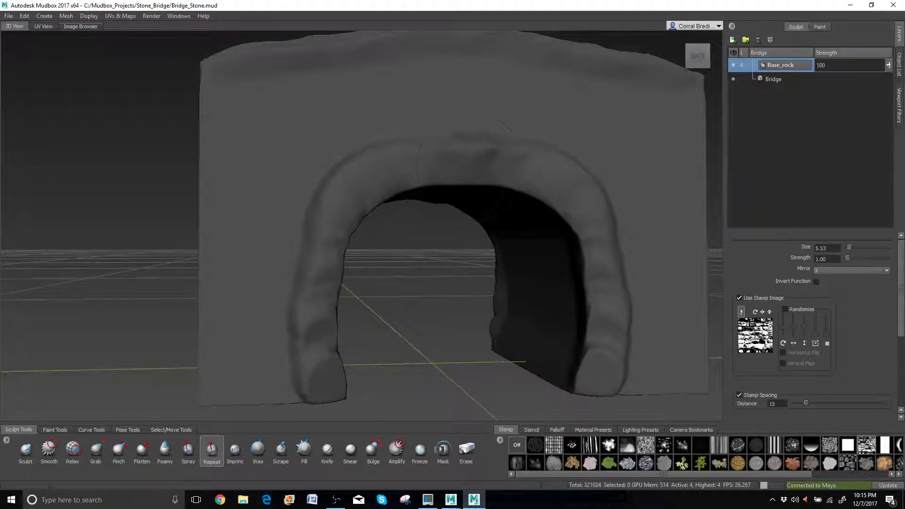
scroll(387, 191, up, 3)
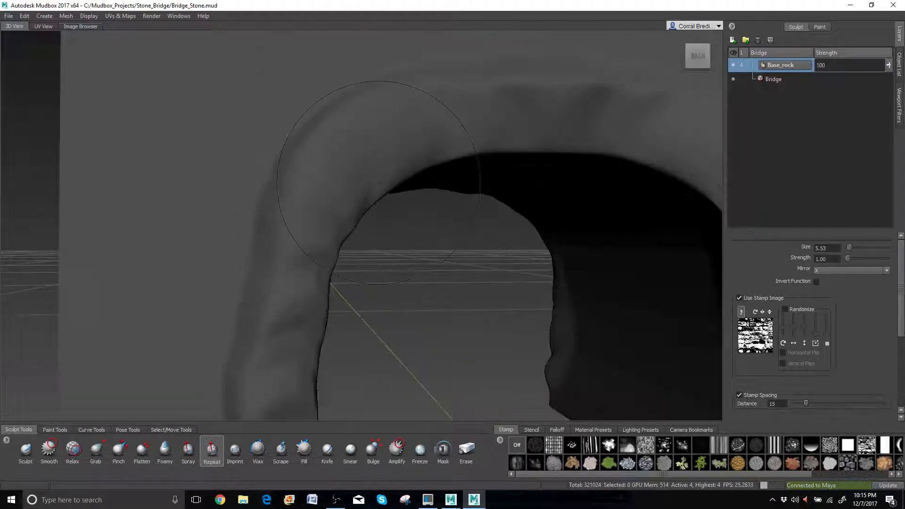
drag(322, 277, 222, 232)
click(258, 448)
scroll(295, 285, down, 1)
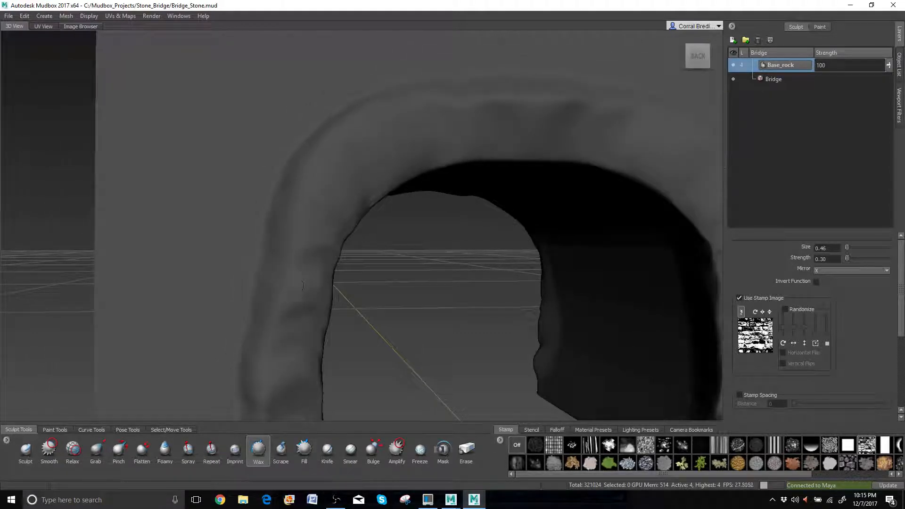
alt+middle_drag(295, 286, 276, 218)
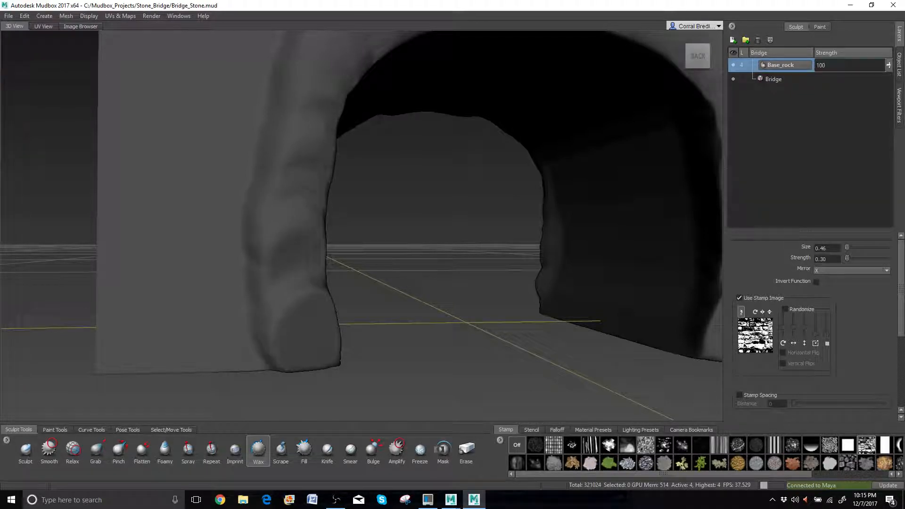
alt+right_drag(302, 288, 297, 345)
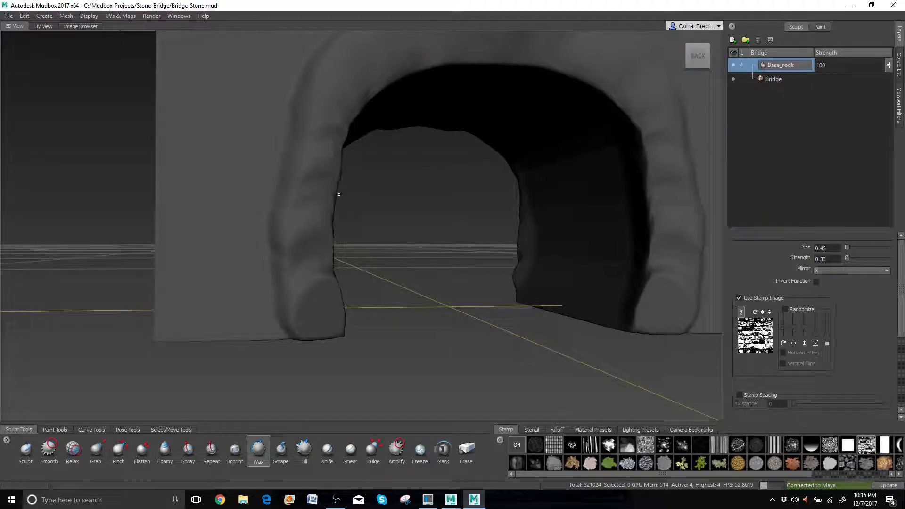
alt+middle_drag(338, 194, 309, 290)
alt+drag(350, 222, 335, 218)
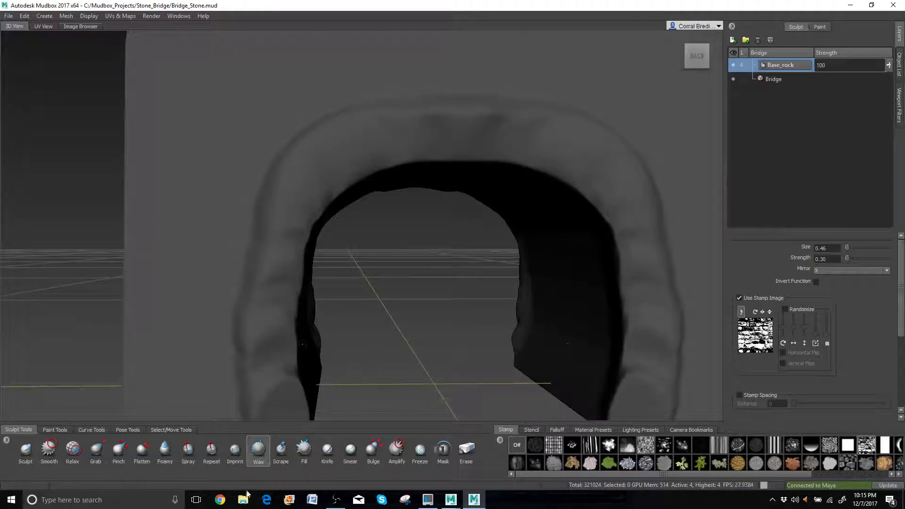
Step: Switch to Chrome to study the mossy 3D stone bridge reference image, and return to Mudbox
click(220, 501)
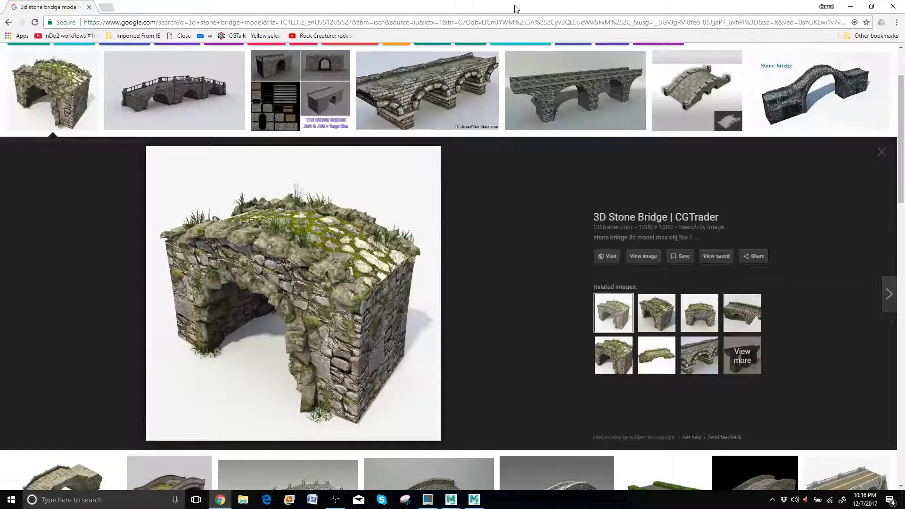
drag(516, 6, 904, 77)
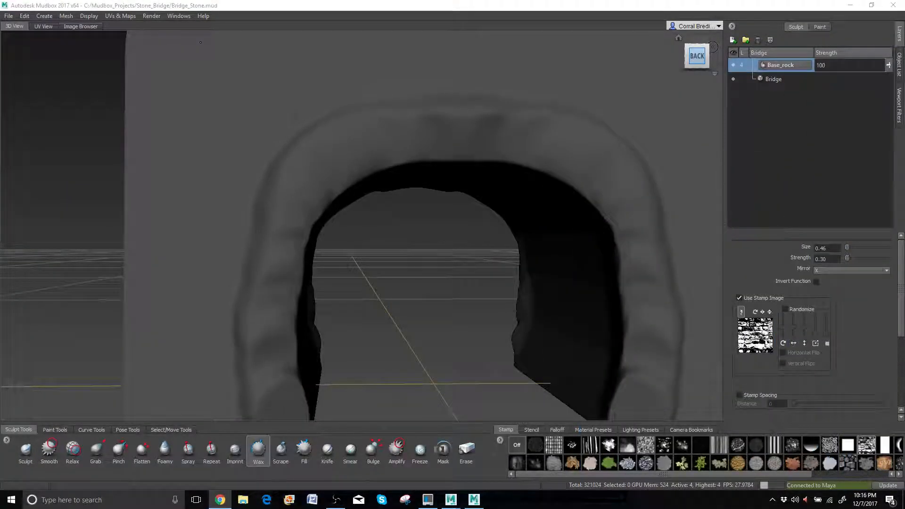
Step: Configure the Wax brush with size about 0.24, no stamp image, inverted function and strength 1
alt+drag(330, 313, 297, 405)
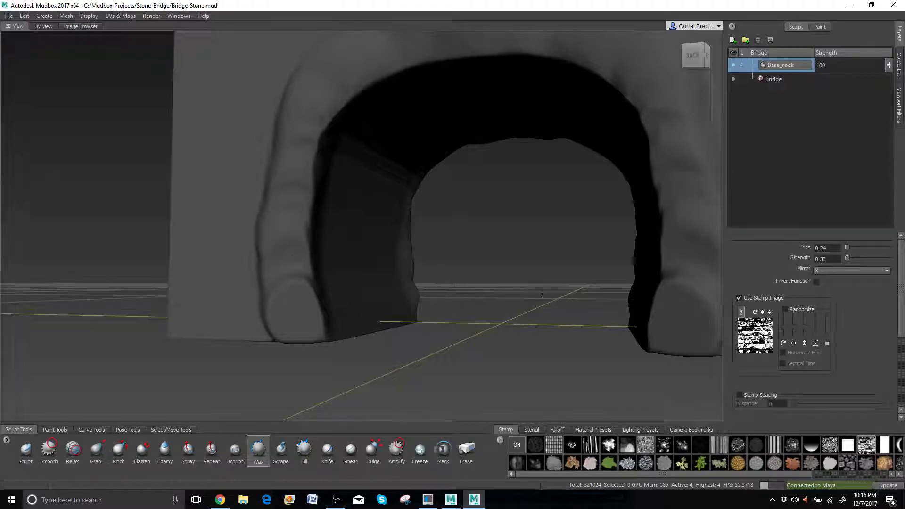
click(740, 298)
scroll(345, 265, up, 3)
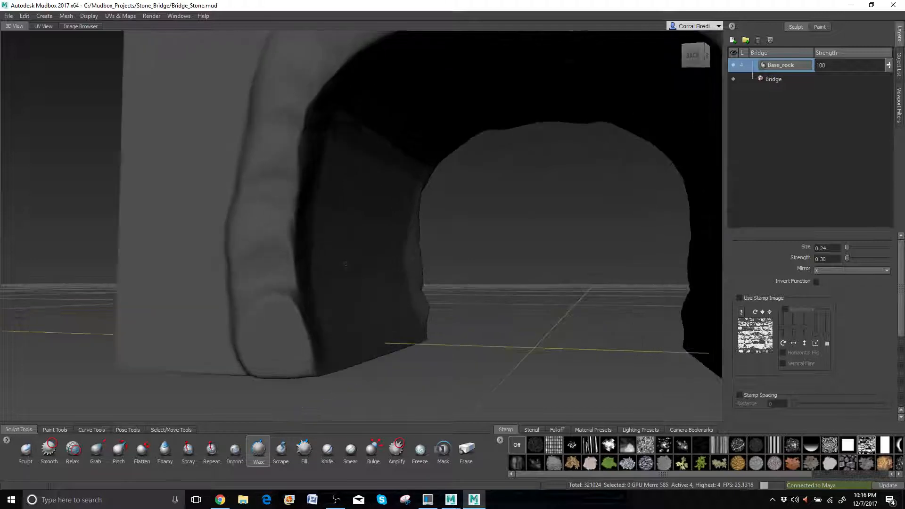
click(816, 281)
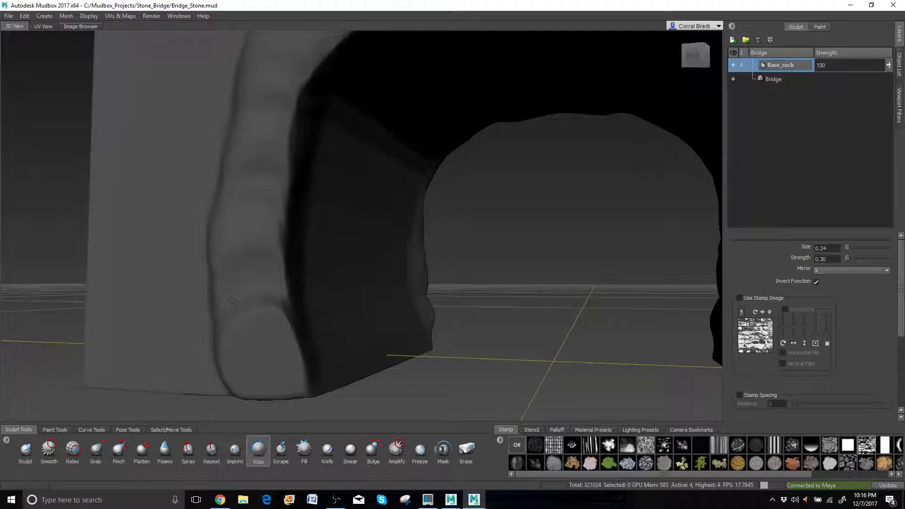
scroll(232, 303, up, 2)
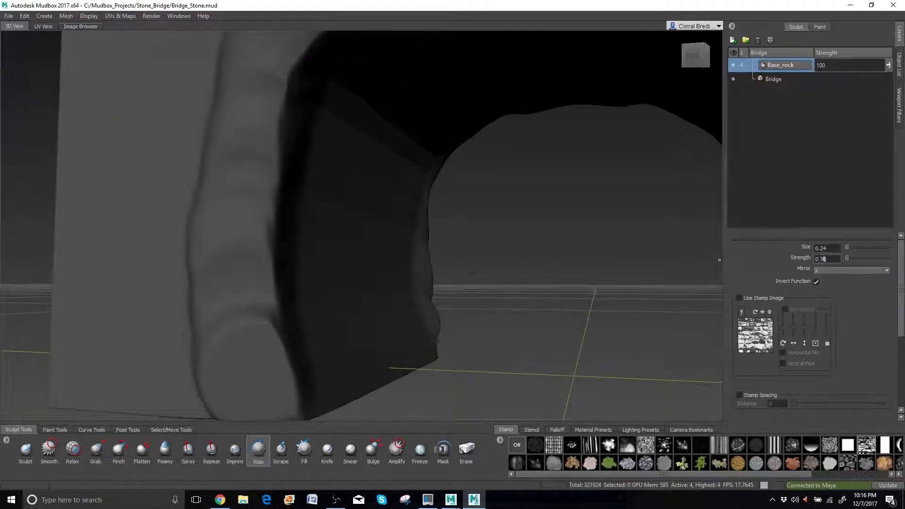
drag(821, 259, 801, 256)
text(1)
key(Return)
Step: Add a new sculpt layer above Base_rock and name it Rock_Grooves
click(736, 41)
double_click(779, 66)
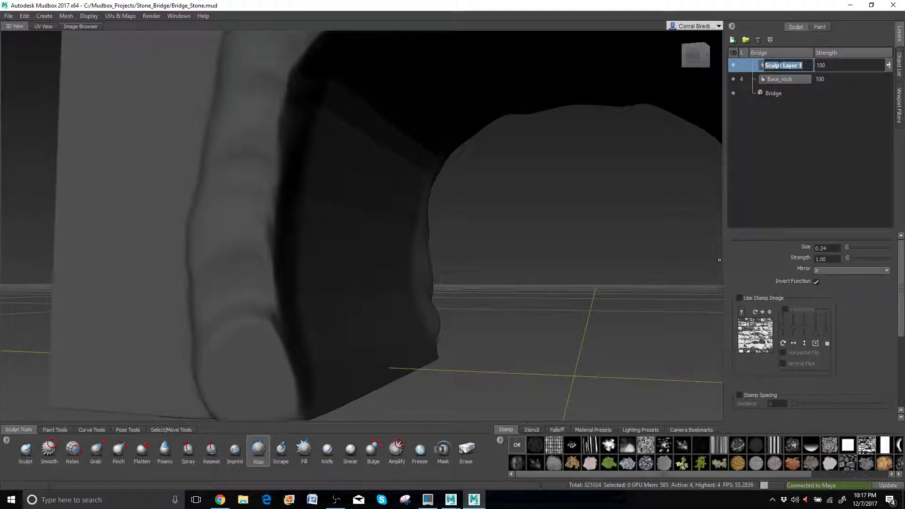
text(Rock_Grooves)
key(Return)
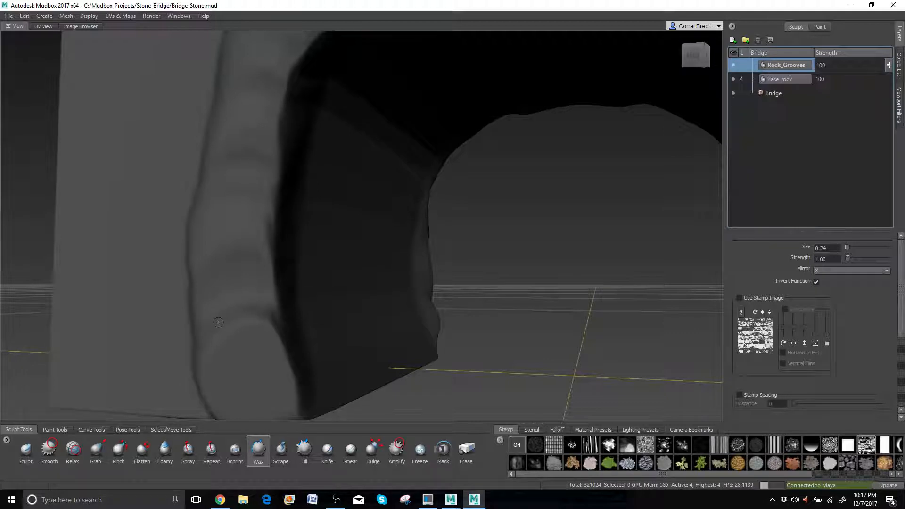
Step: Try carving grooves between the stones near the foot of the arch with the inverted Wax brush, undoing each stroke
mouse_move(213, 315)
mouse_down()
mouse_move(302, 288)
mouse_move(497, 304)
mouse_up()
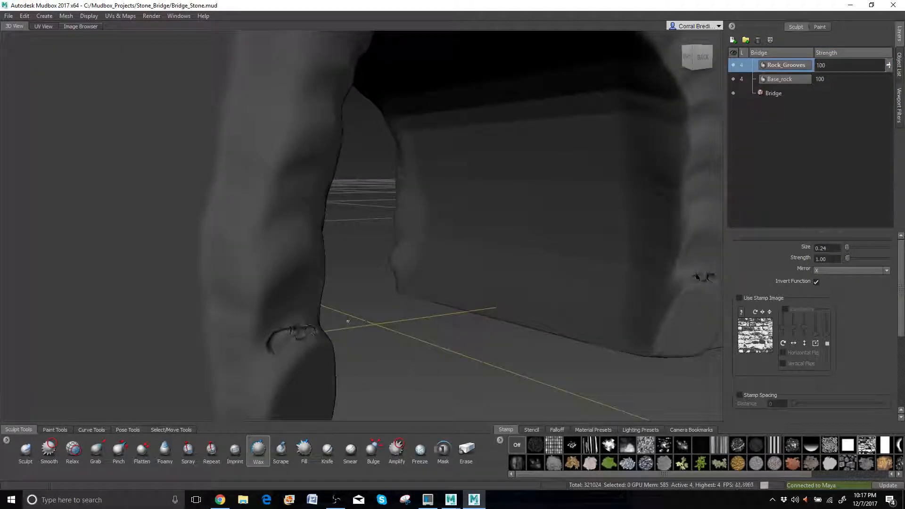
key(ctrl+z)
drag(295, 254, 237, 274)
key(ctrl+z)
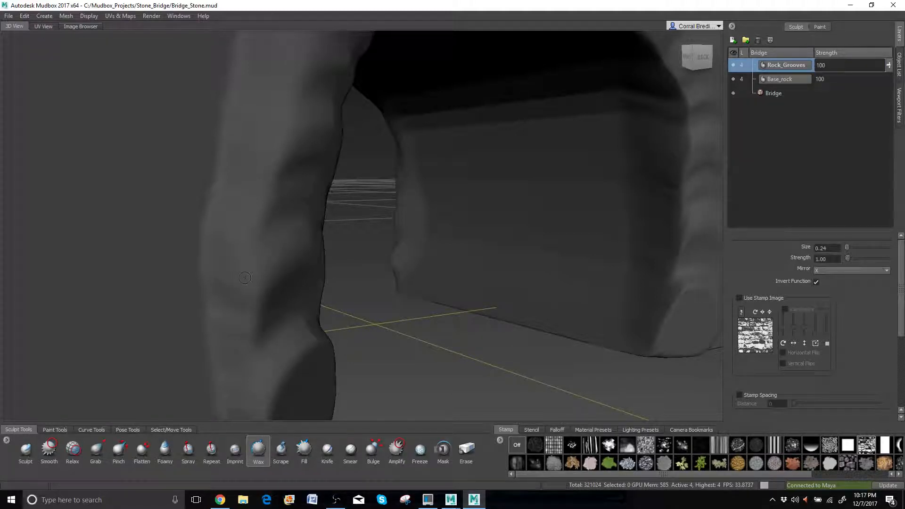
drag(304, 207, 250, 230)
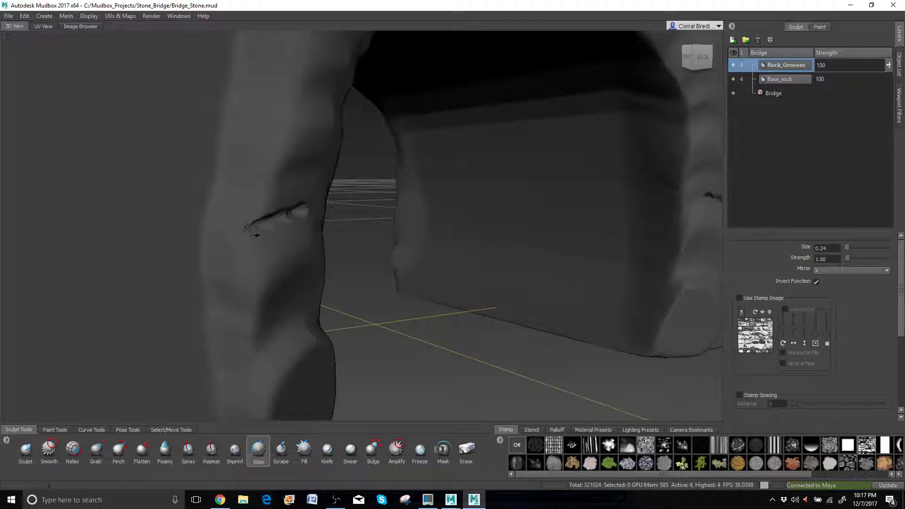
key(ctrl+z)
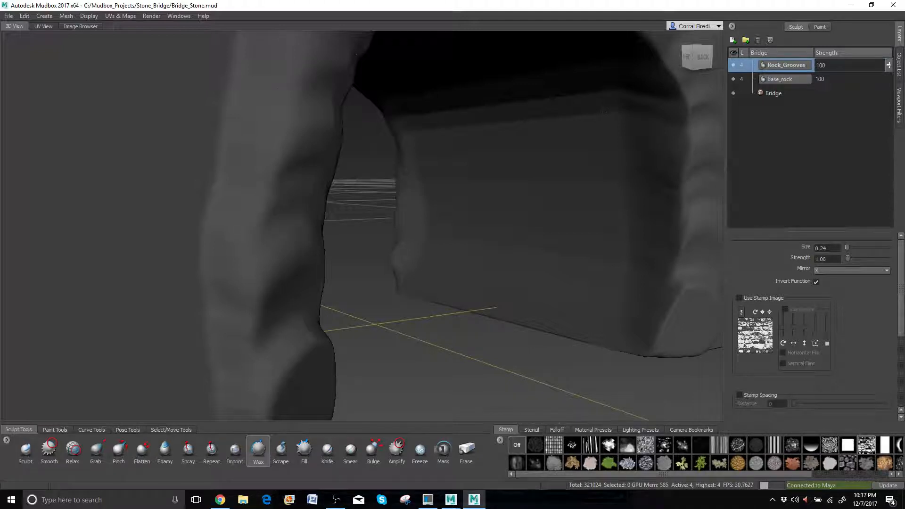
Step: Delete the Rock_Grooves layer and subdivide the bridge mesh to level 5
click(757, 42)
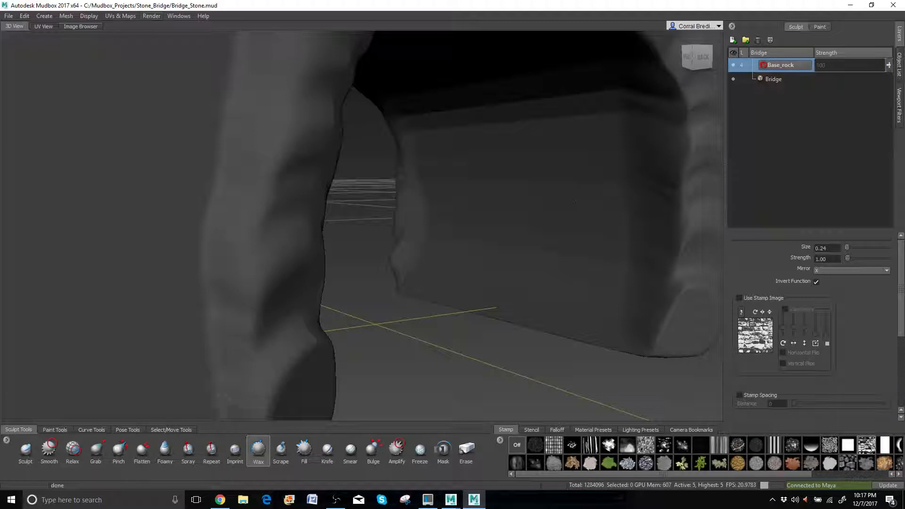
alt+drag(467, 220, 403, 224)
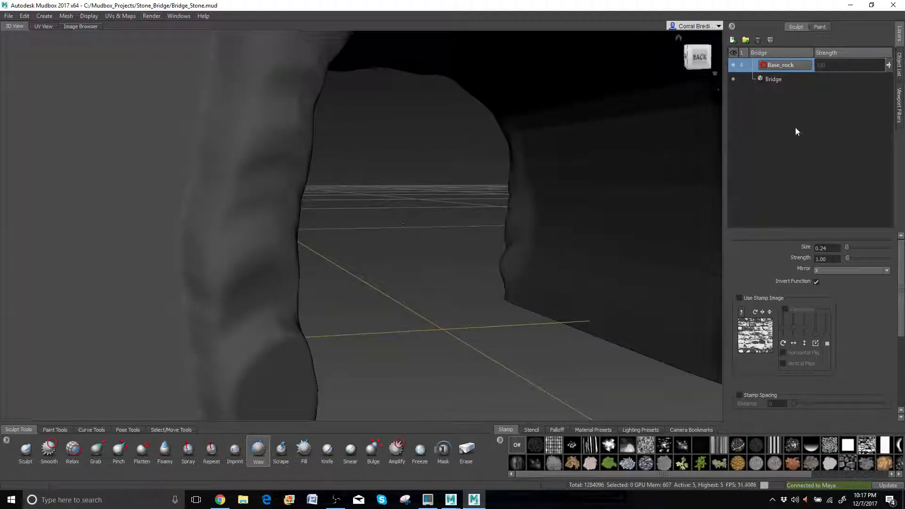
Step: Add a new sculpt layer above Base_rock and name it Rock_Groove
click(733, 39)
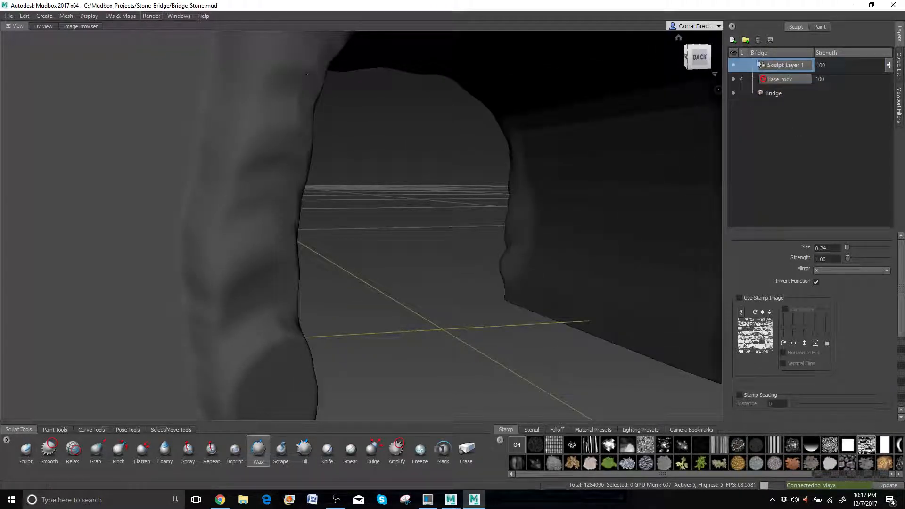
double_click(775, 65)
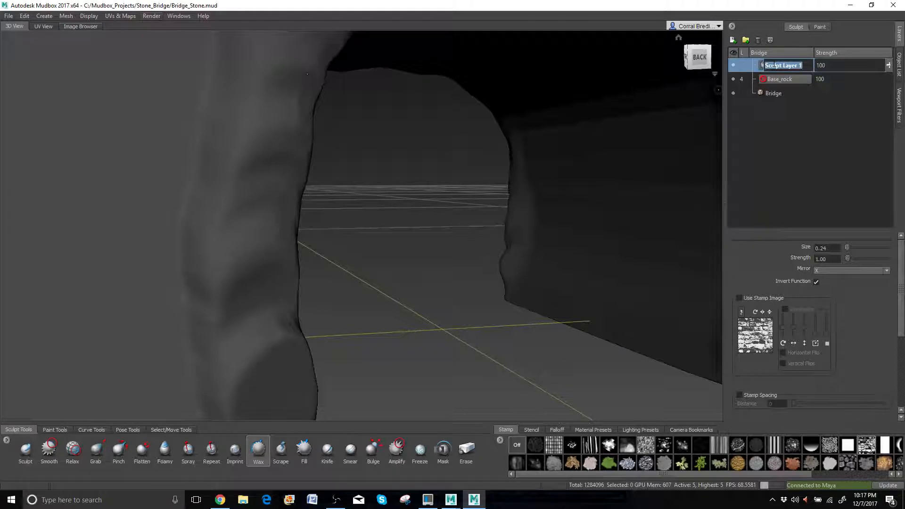
text(Rock_)
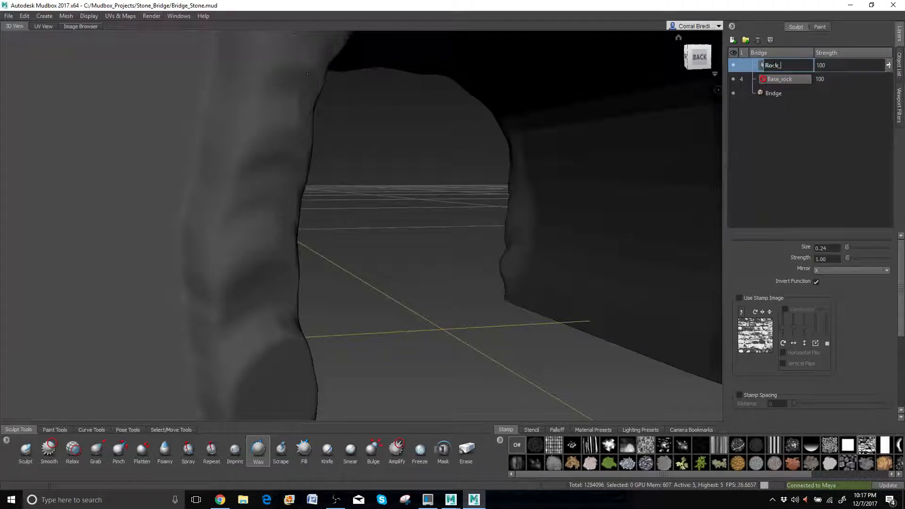
text(Groove)
key(Return)
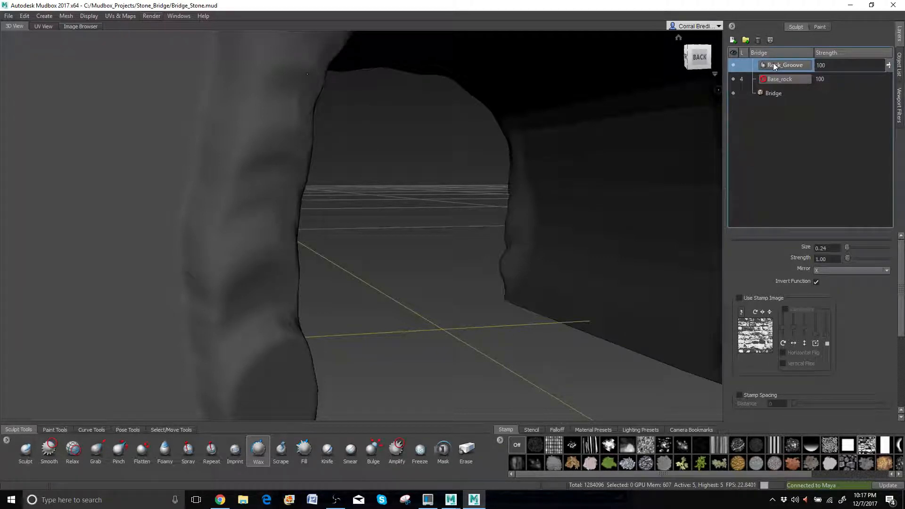
Step: Set the Wax brush strength to 0.25 and test it on the arch trim
click(827, 259)
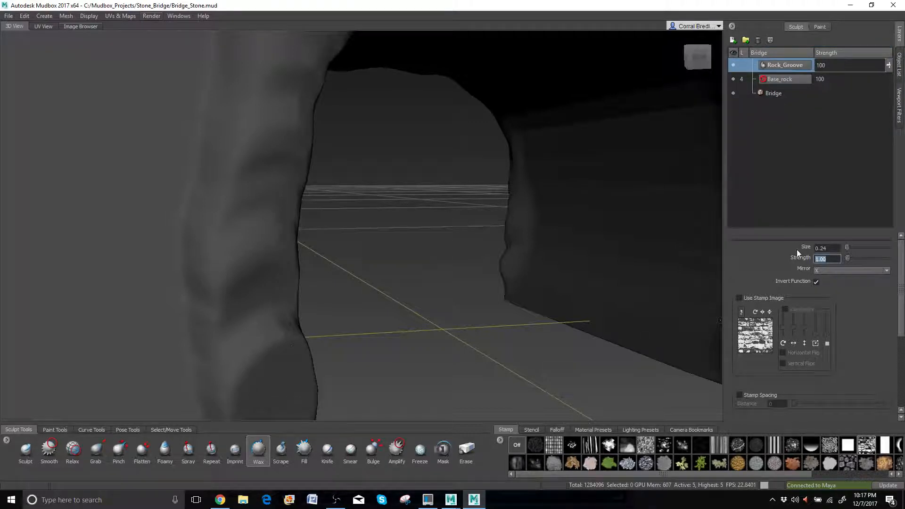
text(0.25)
click(278, 207)
alt+drag(249, 229, 261, 232)
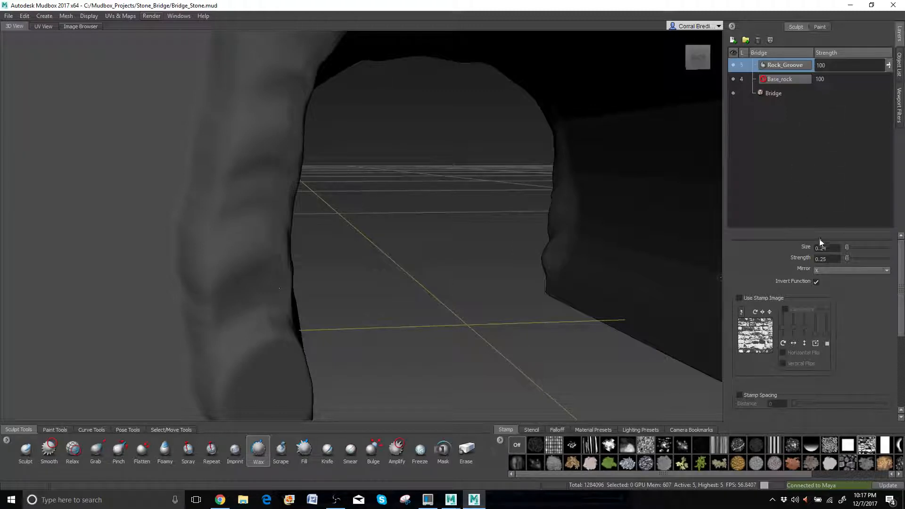
Step: Set the Wax brush strength to 0.4, test a short stroke on the arch trim and undo it
click(826, 259)
text(.4)
key(Return)
mouse_move(267, 216)
mouse_down()
mouse_move(224, 220)
mouse_move(279, 200)
mouse_move(264, 217)
mouse_up()
key(ctrl+z)
Step: Carve a groove over the top of the lowest arch stone and around onto the tunnel wall
scroll(278, 200, down, 2)
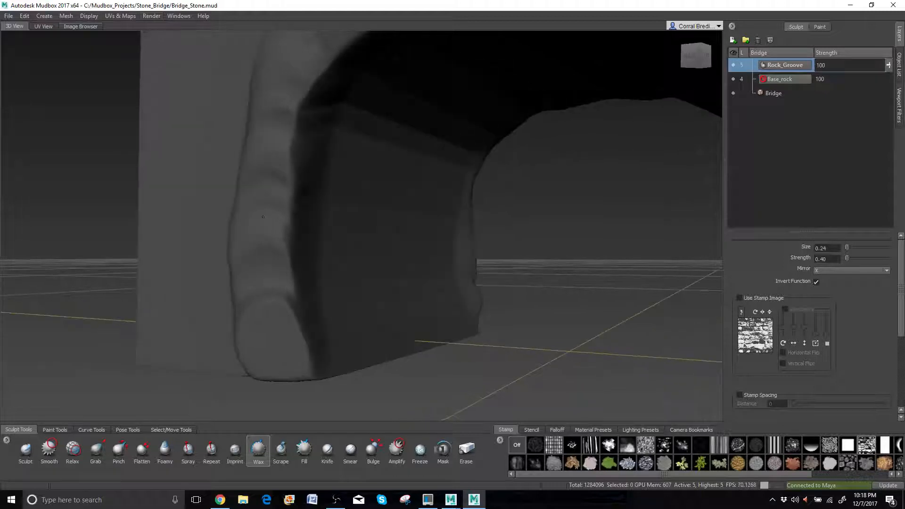
scroll(264, 219, up, 3)
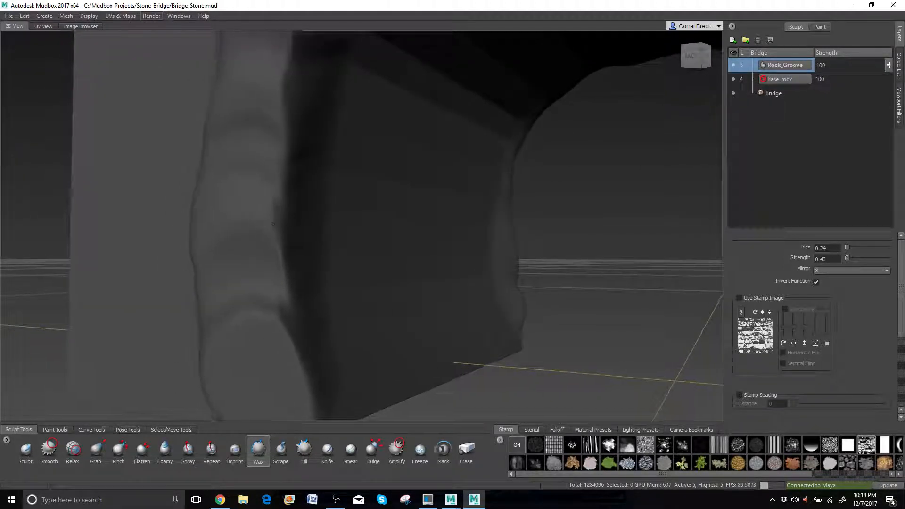
mouse_move(263, 226)
alt+mouse_down()
mouse_move(270, 210)
mouse_move(263, 232)
alt+mouse_up()
alt+middle_drag(211, 360, 244, 285)
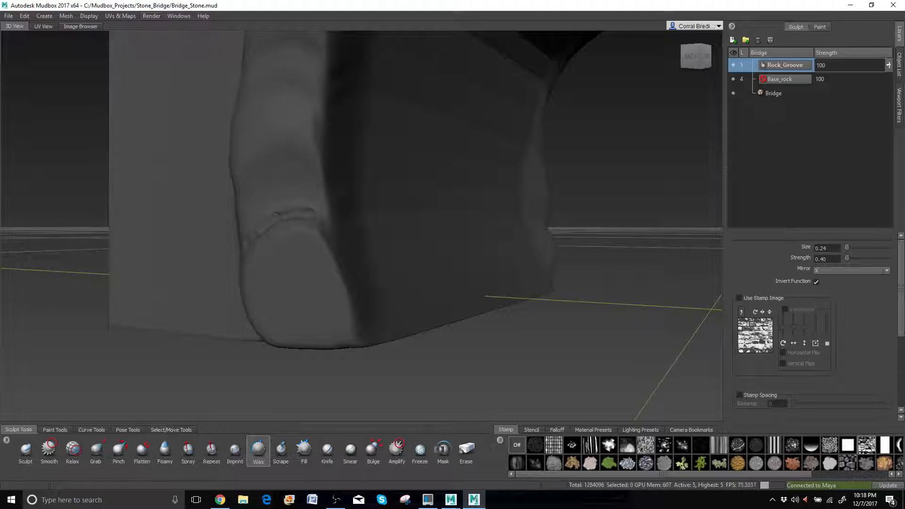
alt+drag(297, 213, 289, 244)
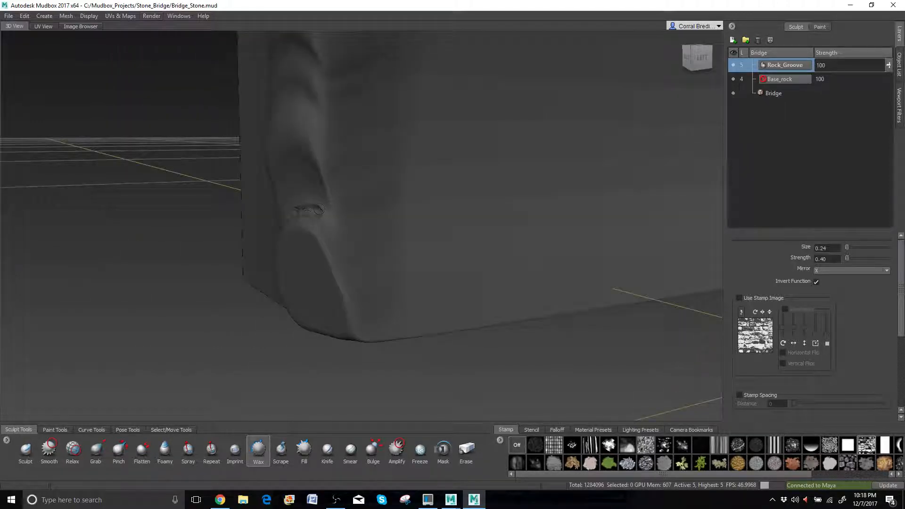
drag(319, 210, 338, 229)
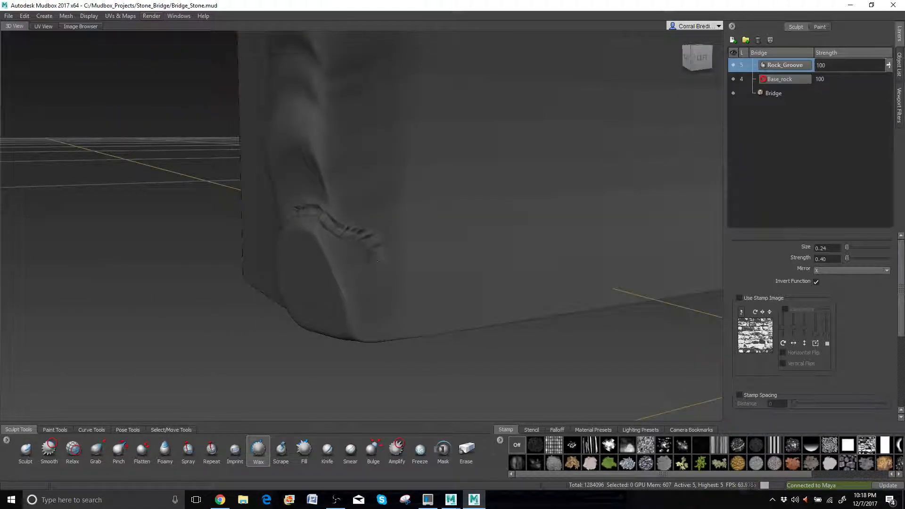
Step: Extend the groove down the outer side of the lowest arch stone, undoing unwanted strokes
alt+drag(377, 262, 471, 259)
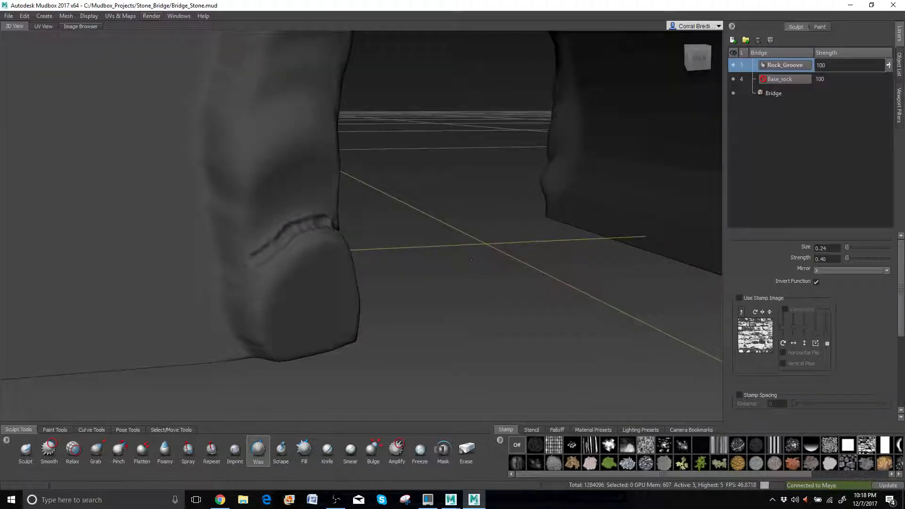
mouse_move(267, 246)
mouse_down()
mouse_move(243, 271)
mouse_move(251, 330)
mouse_move(278, 231)
mouse_move(281, 275)
mouse_move(257, 250)
mouse_move(238, 276)
mouse_move(242, 305)
mouse_up()
key(ctrl+z)
key(ctrl+z)
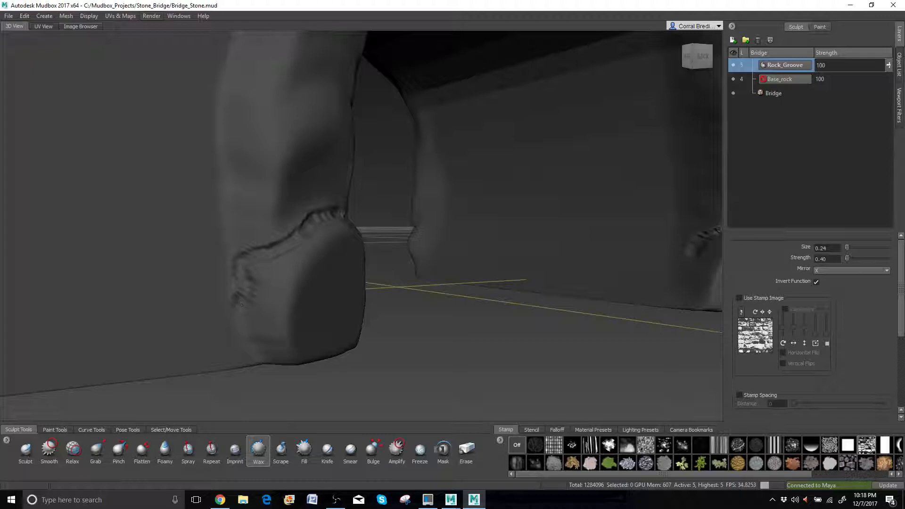
Step: Turn on the wireframe display and inspect the mesh around the groove on the lowest arch stone
click(83, 17)
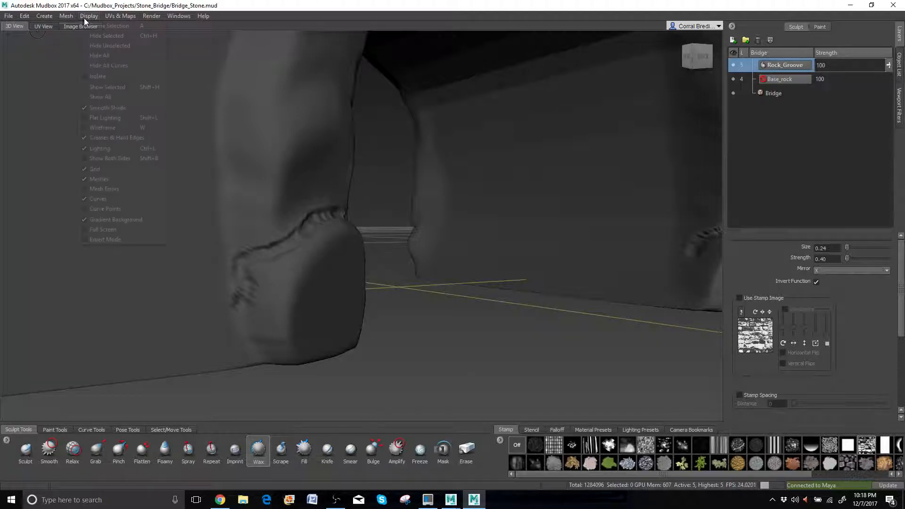
click(107, 123)
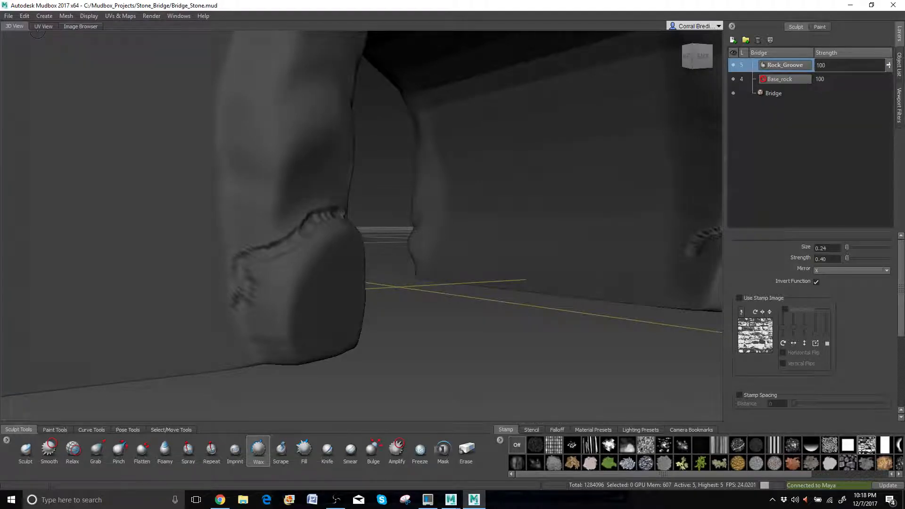
alt+right_drag(302, 254, 385, 255)
alt+middle_drag(302, 283, 418, 161)
alt+middle_drag(277, 249, 289, 249)
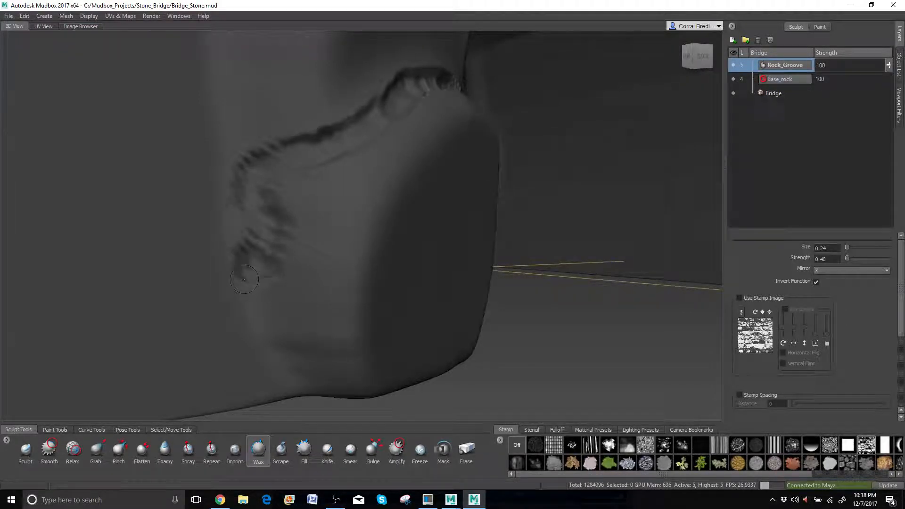
Step: Turn off the wireframe display and undo the groove strokes on the lowest arch stone
key(ctrl+z)
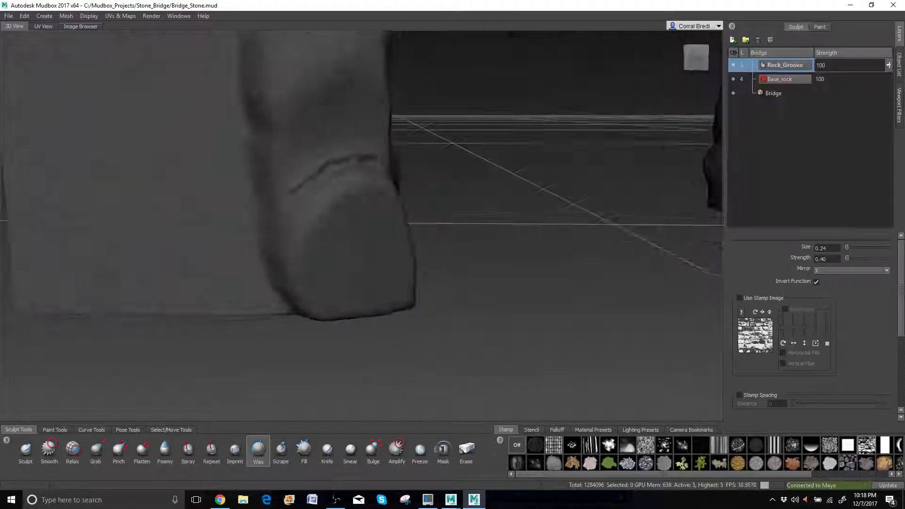
click(64, 16)
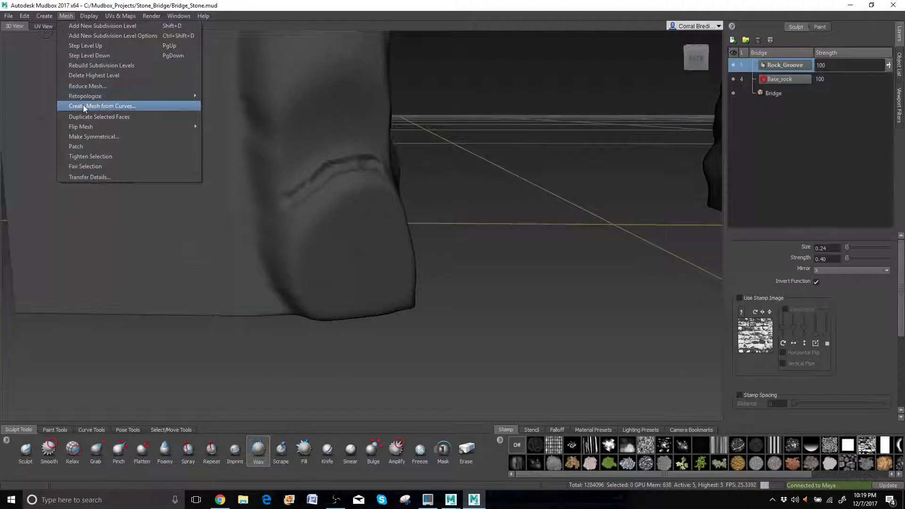
mouse_move(86, 96)
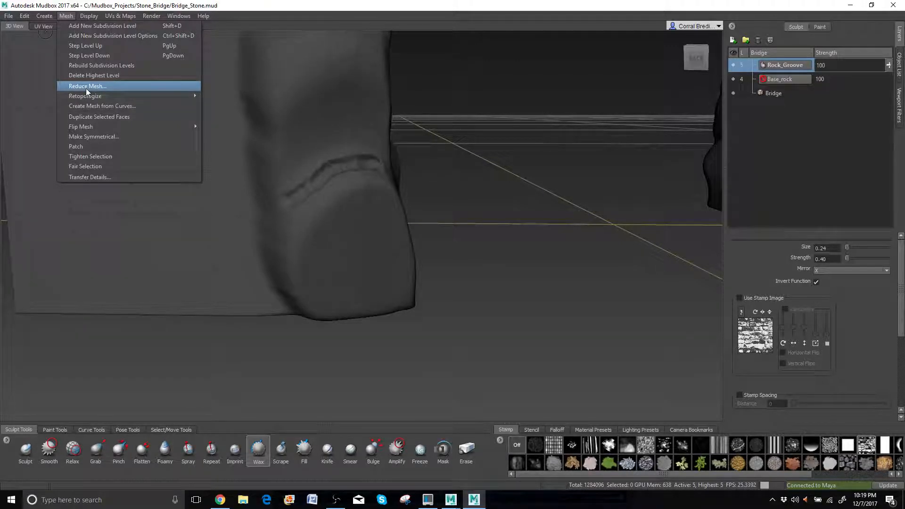
mouse_move(110, 14)
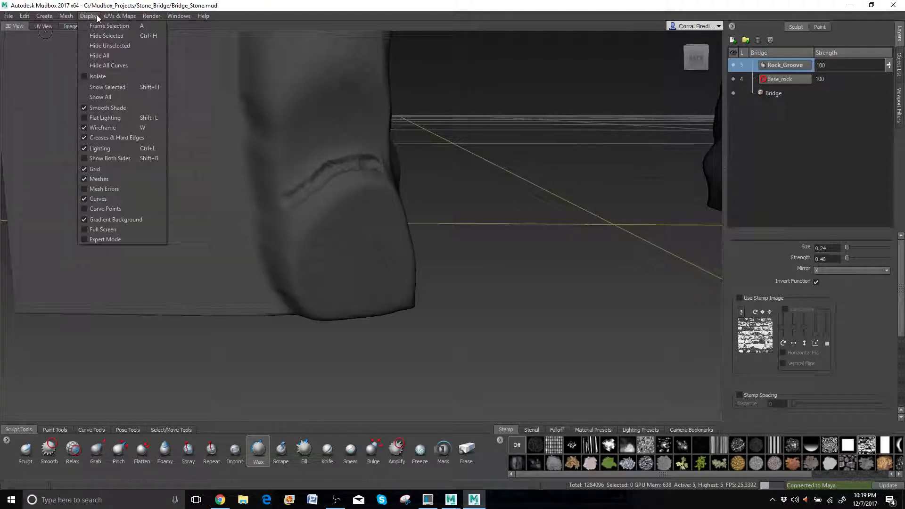
click(111, 126)
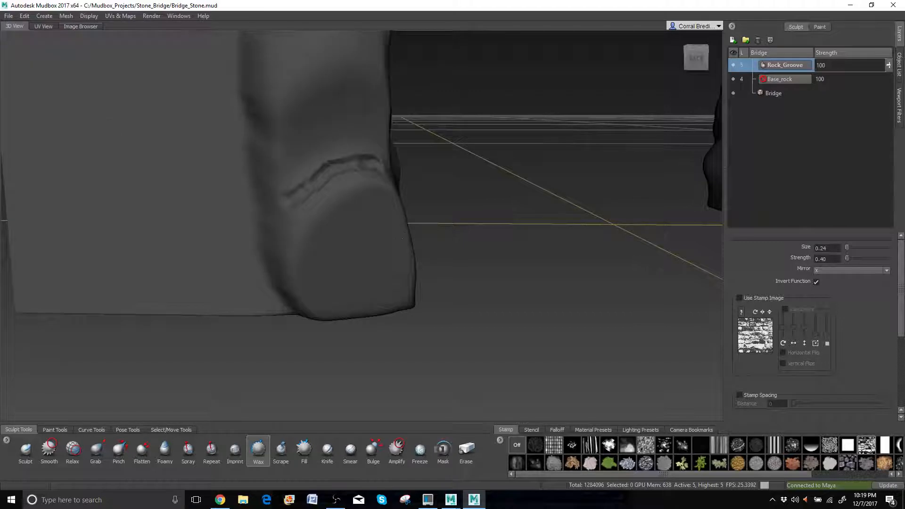
key(ctrl+z)
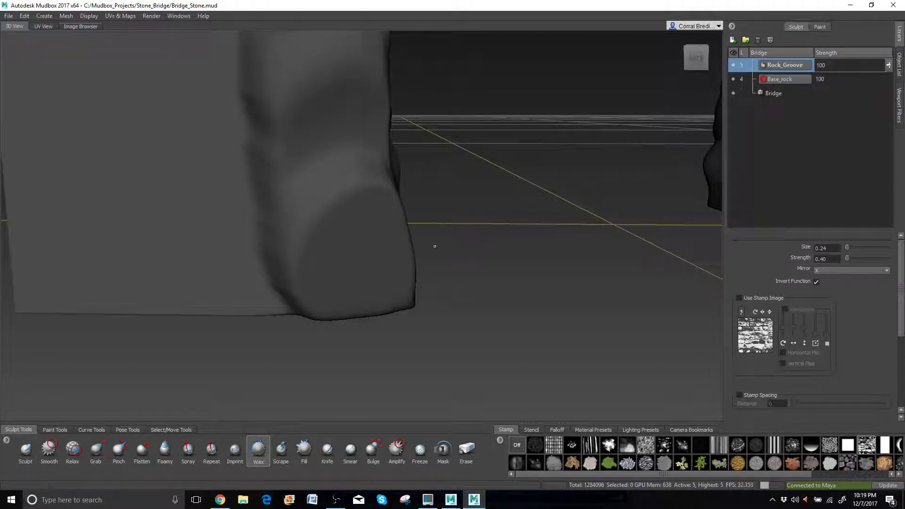
Step: Delete the Rock_Groove sculpt layer and add a new subdivision level to the bridge mesh
alt+drag(435, 247, 443, 217)
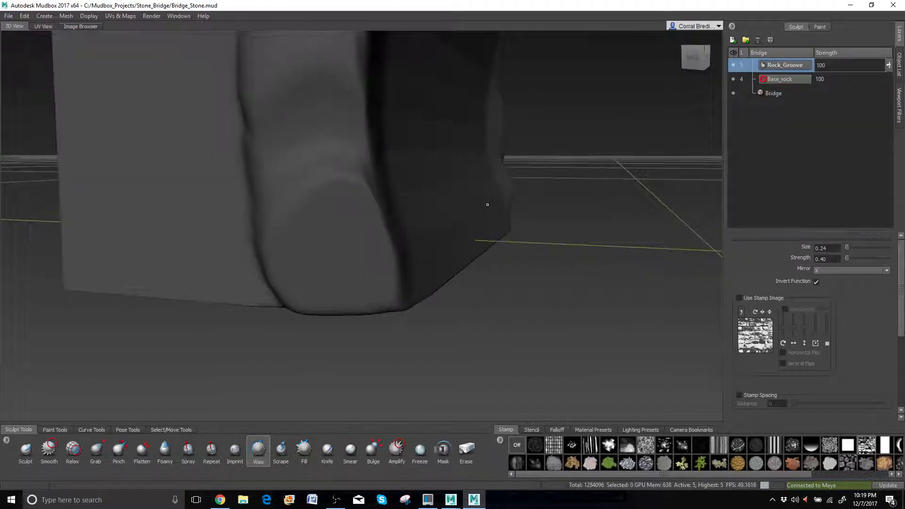
click(758, 41)
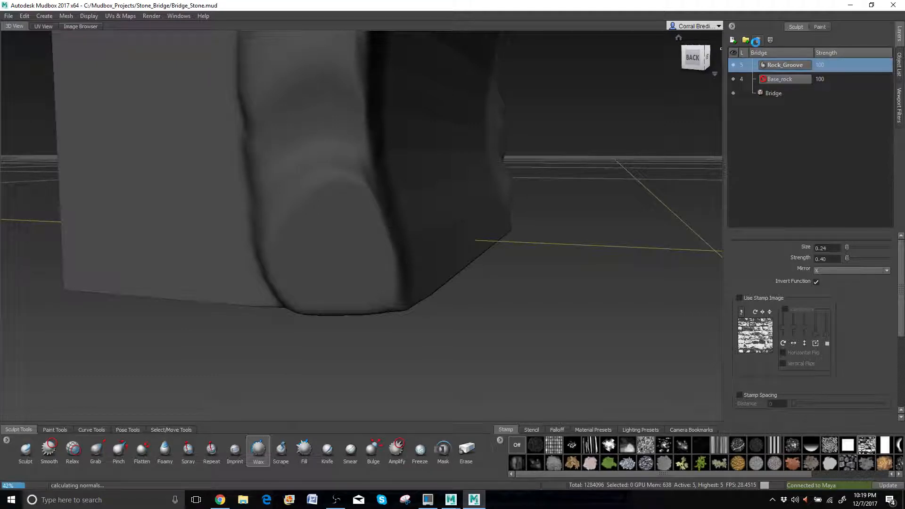
click(64, 16)
click(71, 27)
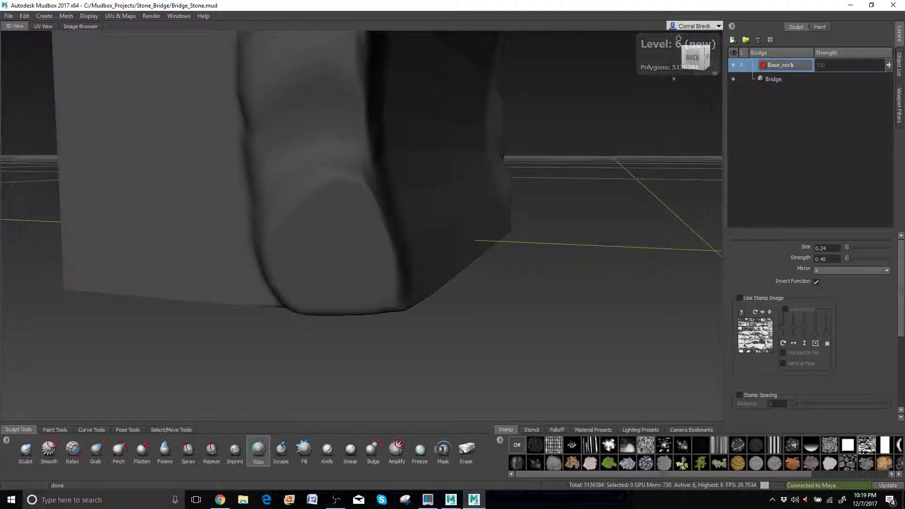
Step: Create a new sculpt layer above Base_rock and name it Rock_Groove
click(734, 40)
double_click(773, 65)
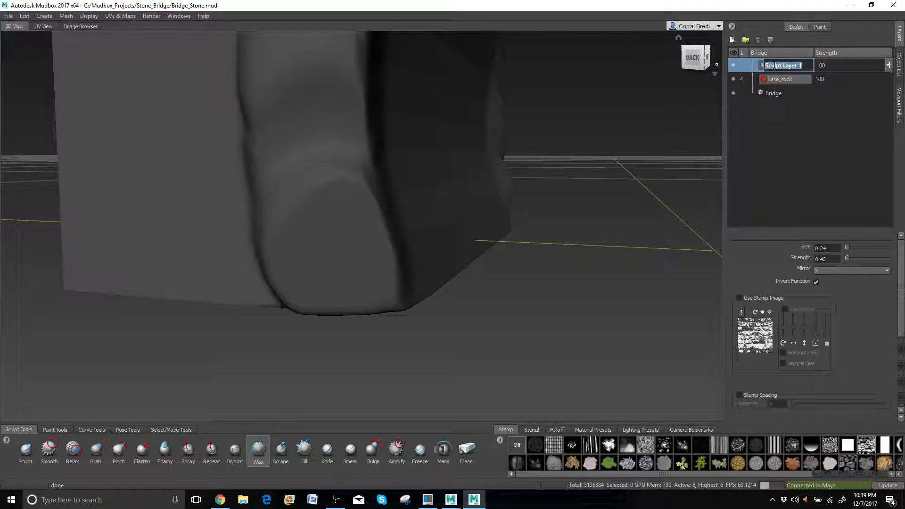
text(Rock)
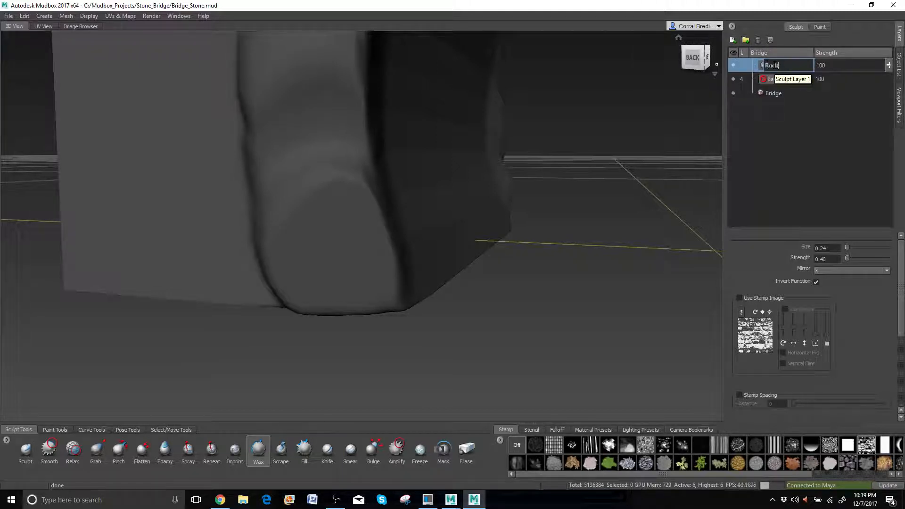
text(_Groove)
key(Return)
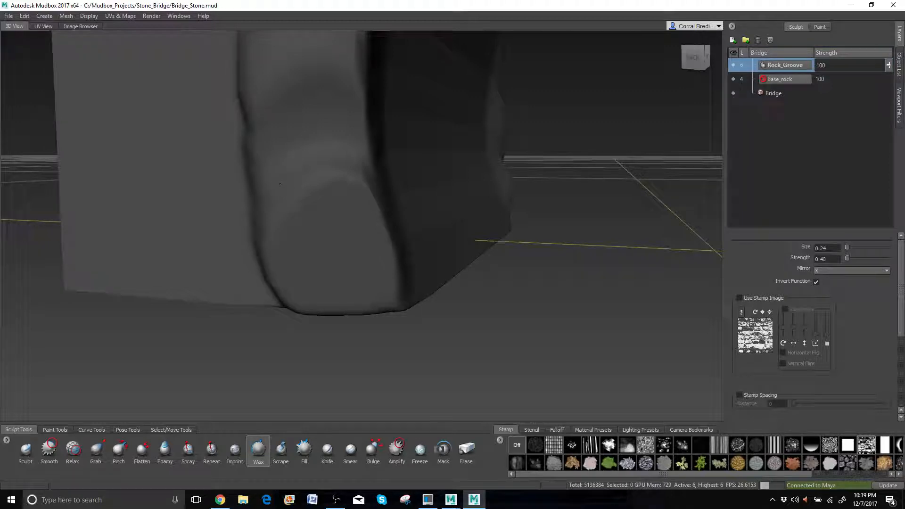
Step: Try carving a groove over the lowest arch stone and toward the tunnel wall, and undo the strokes
mouse_move(280, 185)
alt+mouse_down()
mouse_move(294, 130)
mouse_move(282, 176)
alt+mouse_up()
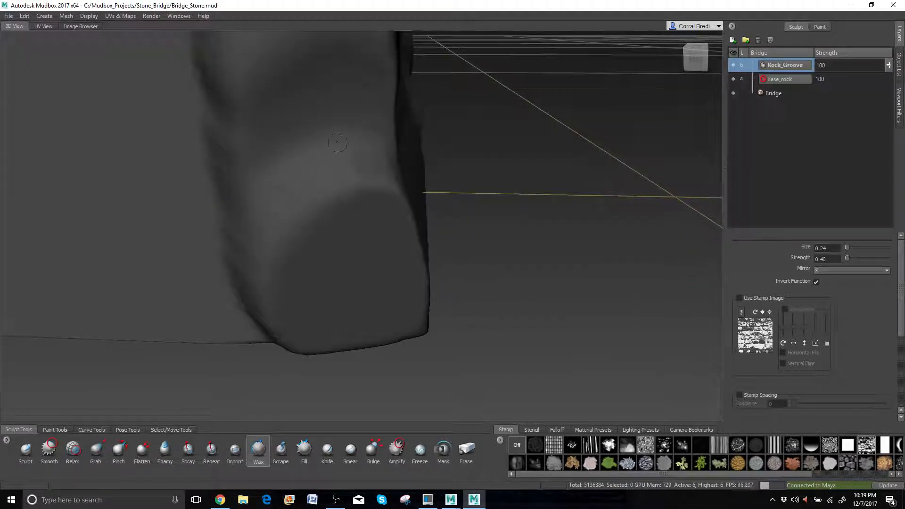
mouse_move(359, 140)
mouse_down()
mouse_move(323, 142)
mouse_move(266, 191)
mouse_move(343, 172)
mouse_move(306, 174)
mouse_move(286, 204)
mouse_move(289, 230)
mouse_move(200, 232)
mouse_up()
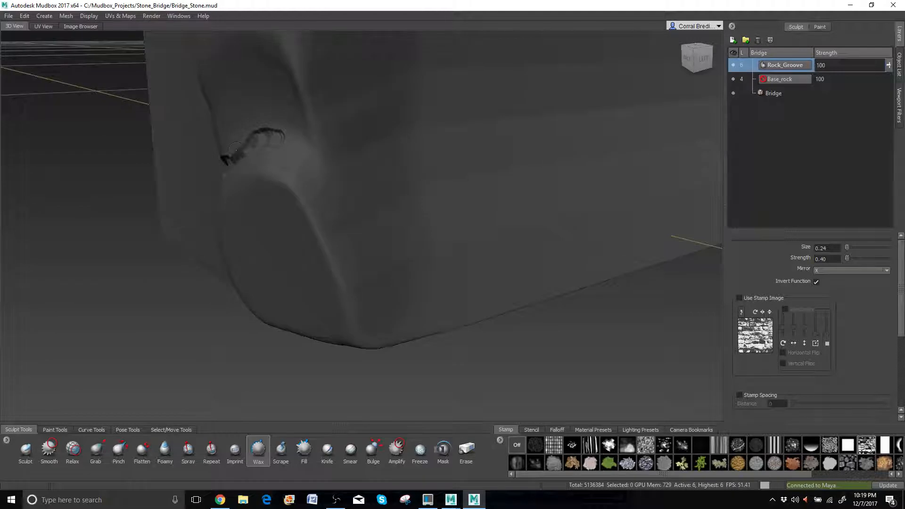
mouse_move(278, 145)
mouse_down()
mouse_move(286, 139)
mouse_move(323, 180)
mouse_move(369, 184)
mouse_up()
key(ctrl+z)
scroll(321, 186, down, 4)
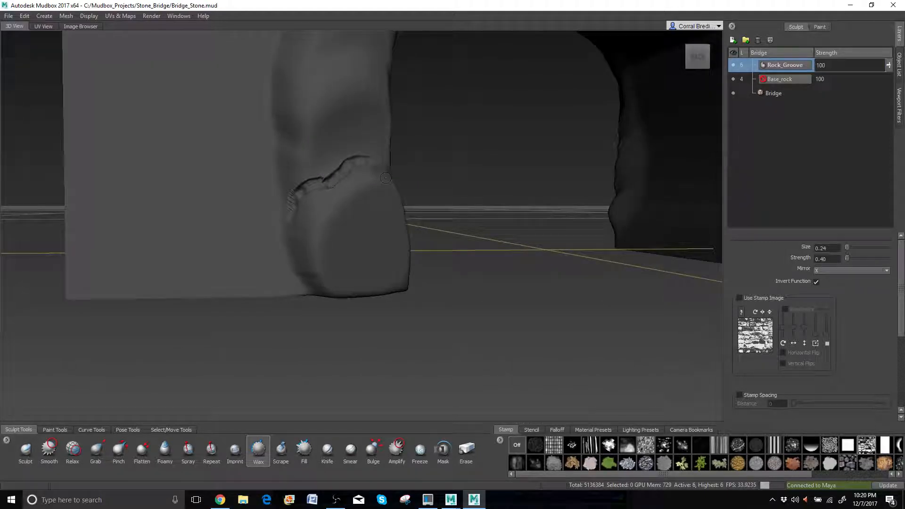
key(ctrl+z)
key(ctrl+z)
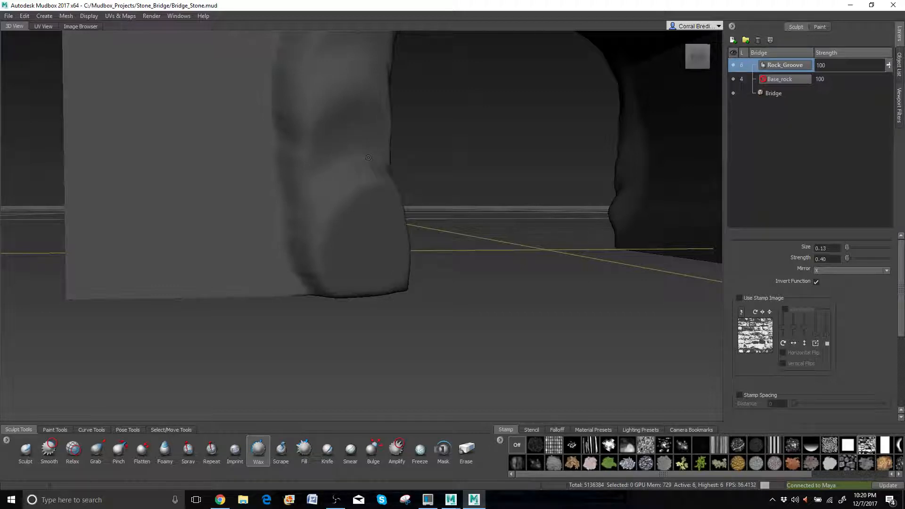
Step: Set the Wax brush size to 0.13 and carve a thin groove over the lowest arch stone and onto the tunnel wall
drag(368, 153, 318, 198)
alt+drag(290, 227, 243, 223)
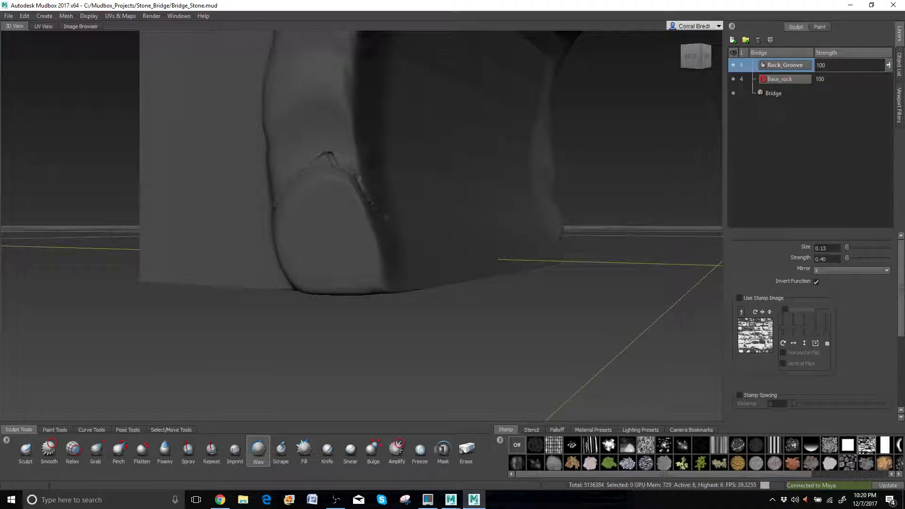
alt+drag(386, 219, 426, 252)
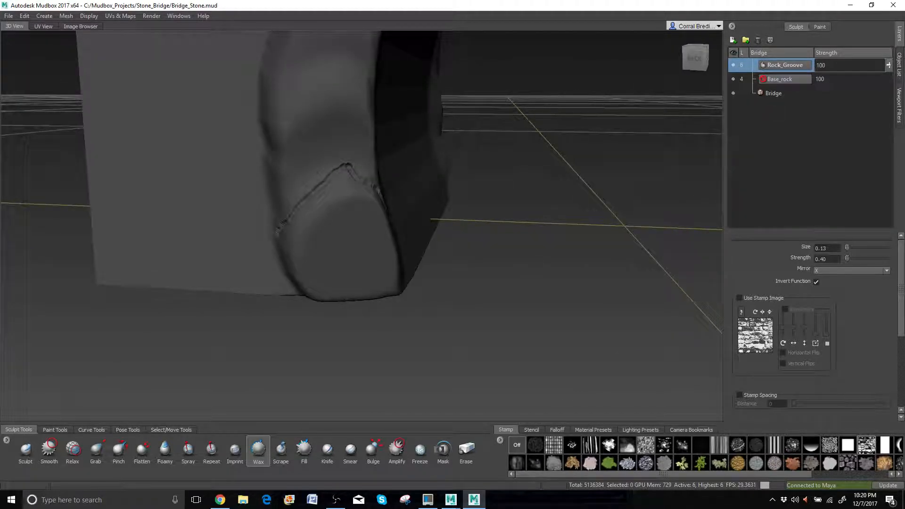
Step: Outline a rock wrapping the trim's inner edge above the lowest stone, and carve a neighbouring rock's groove across the front to the outer edge
mouse_move(334, 172)
mouse_down()
mouse_move(315, 142)
mouse_move(330, 105)
mouse_move(304, 108)
mouse_move(342, 77)
mouse_move(344, 119)
mouse_move(326, 107)
mouse_up()
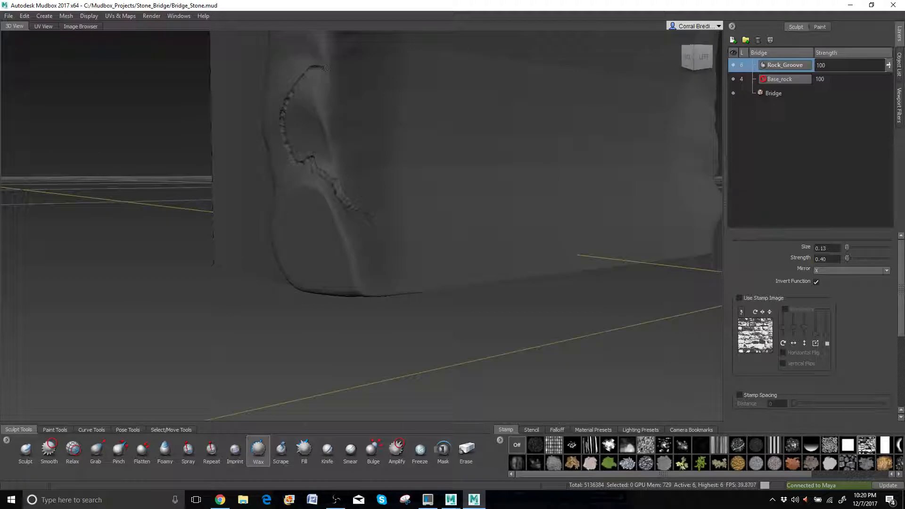
drag(325, 68, 346, 91)
drag(357, 141, 334, 178)
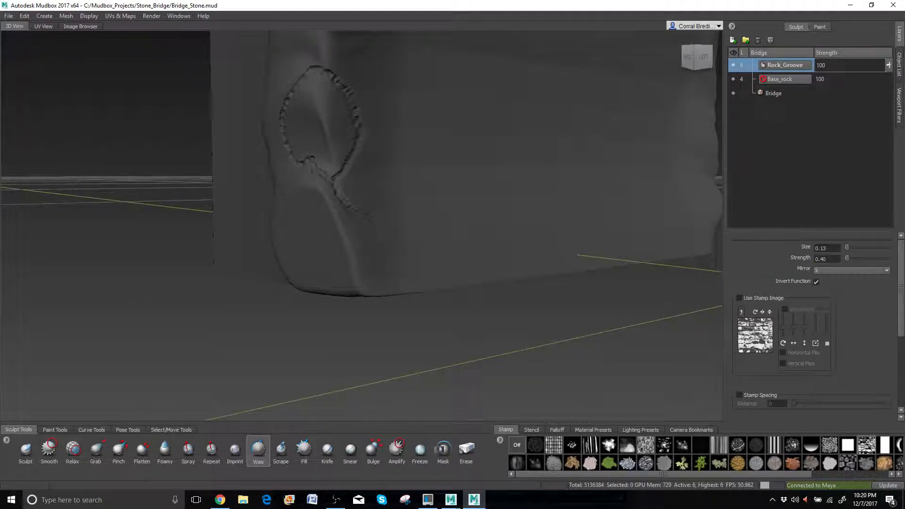
alt+drag(241, 126, 344, 92)
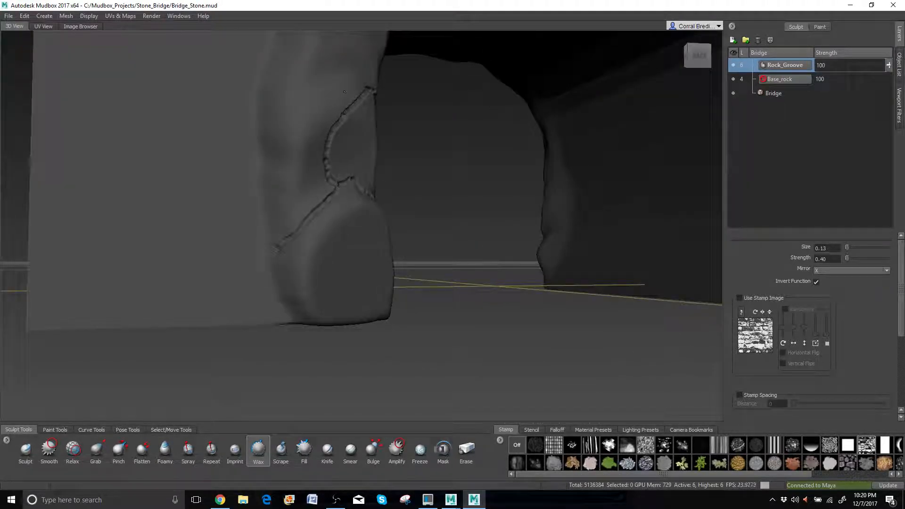
mouse_move(334, 124)
mouse_down()
mouse_move(288, 111)
mouse_move(263, 133)
mouse_up()
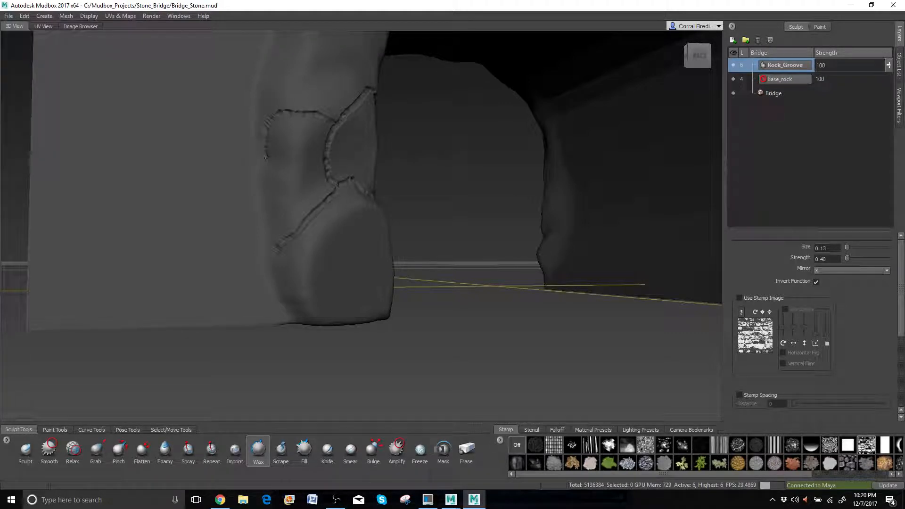
Step: Outline two stacked rocks on the tunnel wall behind the trim, joining their grooves to the inner-edge rock
alt+drag(309, 249, 341, 201)
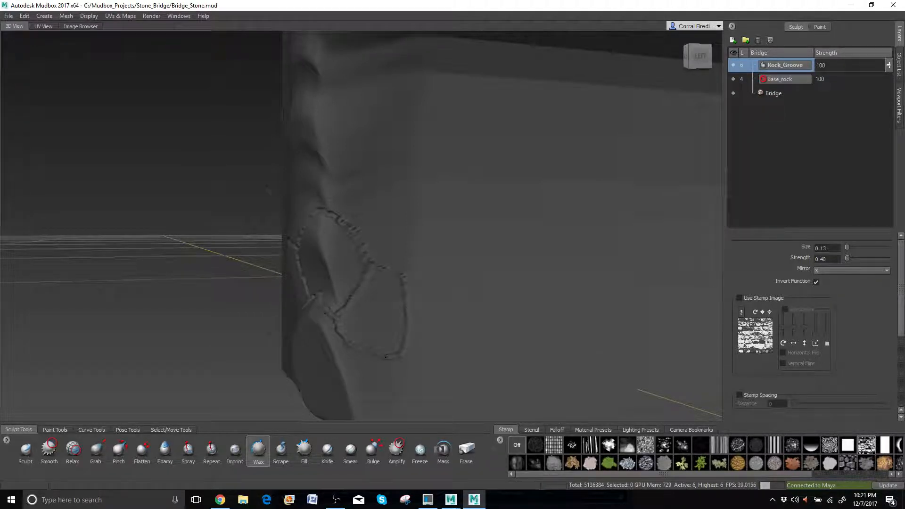
alt+drag(387, 357, 370, 328)
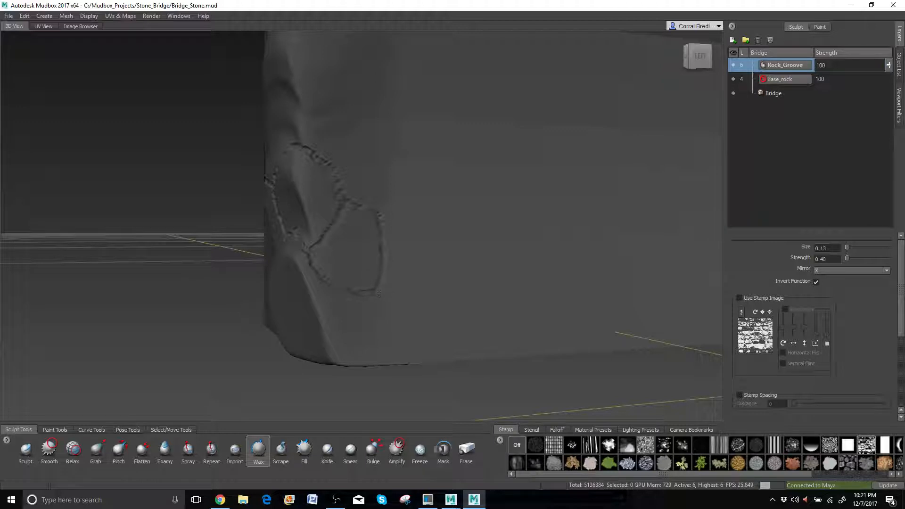
mouse_move(374, 294)
mouse_down()
mouse_move(395, 356)
mouse_move(365, 293)
mouse_up()
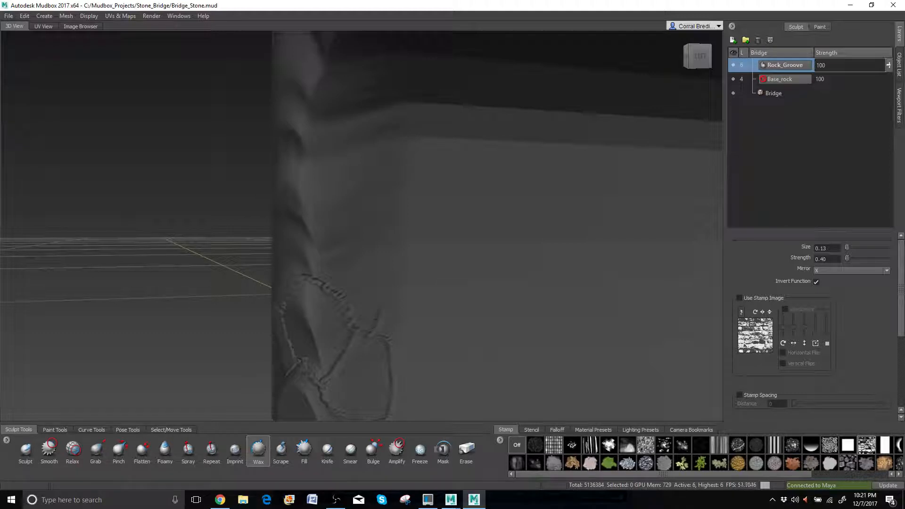
mouse_move(376, 325)
mouse_down()
mouse_move(399, 239)
mouse_move(342, 226)
mouse_move(332, 241)
mouse_up()
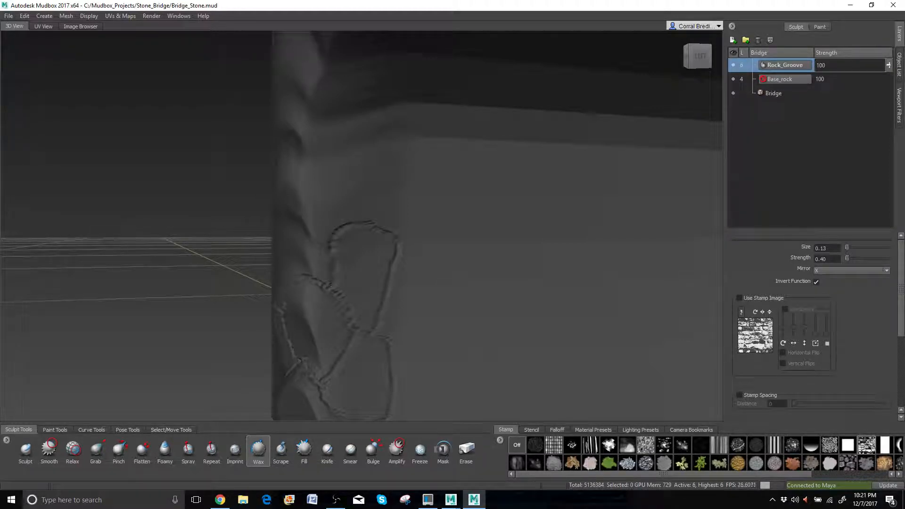
Step: Carve the next rock's outline higher on the trim's inner edge and a groove from it across the front to the outer side
alt+drag(330, 286, 365, 300)
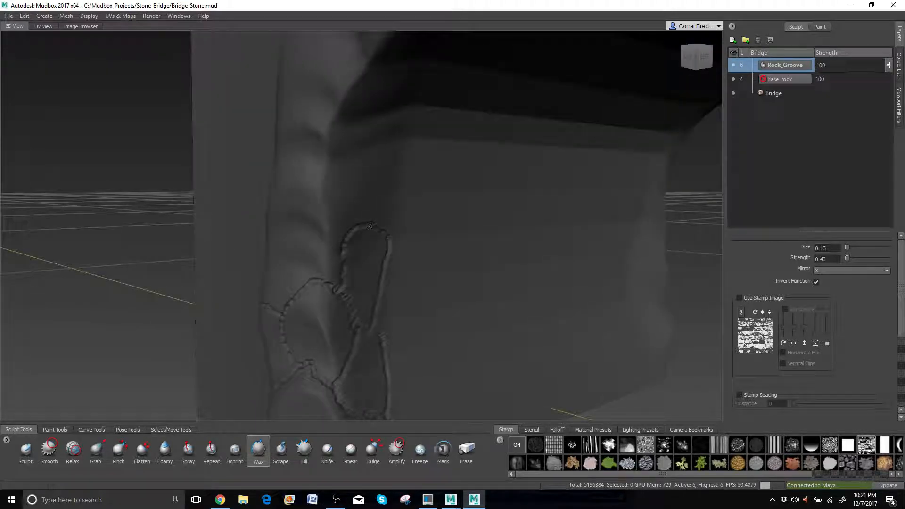
mouse_move(356, 228)
mouse_down()
mouse_move(335, 183)
mouse_move(311, 188)
mouse_move(287, 228)
mouse_up()
alt+drag(300, 293, 358, 297)
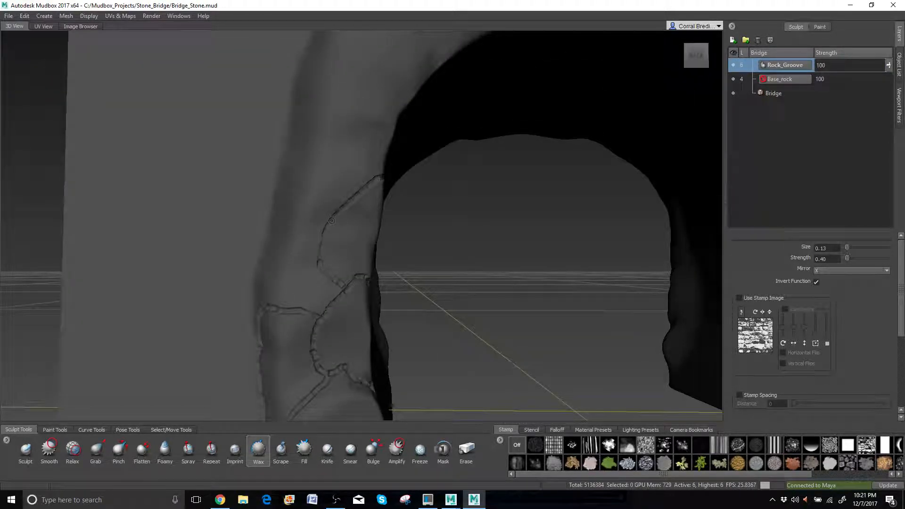
mouse_move(318, 213)
mouse_down()
mouse_move(289, 204)
mouse_move(266, 221)
mouse_up()
alt+drag(263, 319, 363, 247)
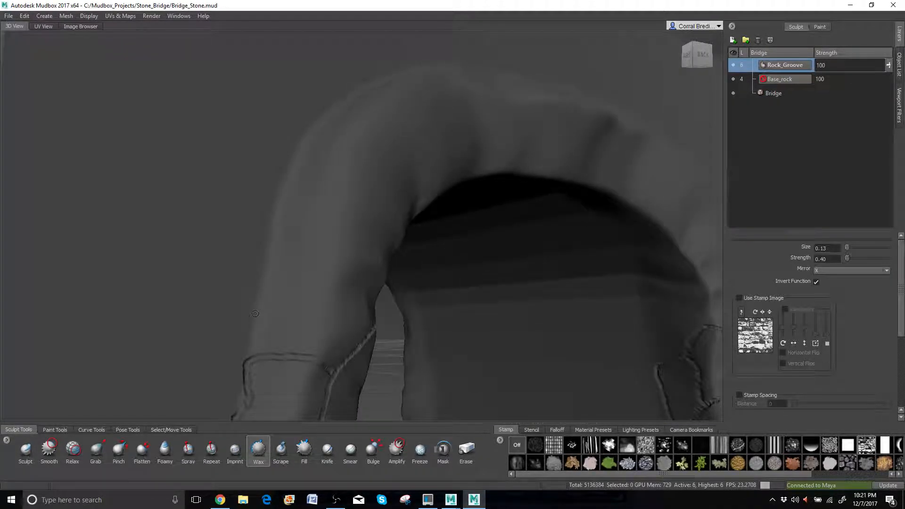
Step: Outline a broad front rock on the arch trim and two more rocks stacked above it along the inner edge
drag(256, 313, 250, 353)
mouse_move(253, 315)
mouse_down()
mouse_move(255, 289)
mouse_move(269, 275)
mouse_move(316, 267)
mouse_move(360, 295)
mouse_move(293, 323)
mouse_move(302, 298)
mouse_move(328, 318)
mouse_move(290, 317)
mouse_move(276, 278)
mouse_move(283, 255)
mouse_move(306, 239)
mouse_move(331, 246)
mouse_move(279, 259)
mouse_up()
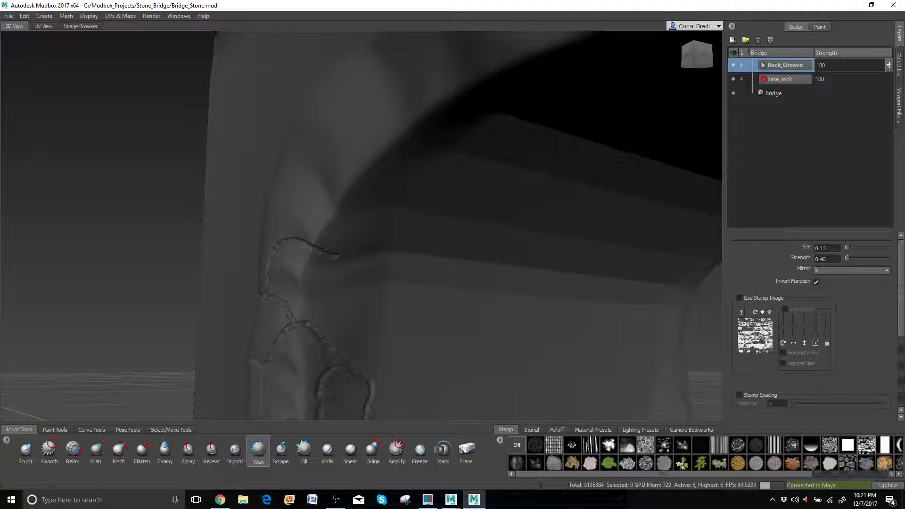
mouse_move(342, 271)
mouse_down()
mouse_move(343, 295)
mouse_move(322, 329)
mouse_move(339, 314)
mouse_up()
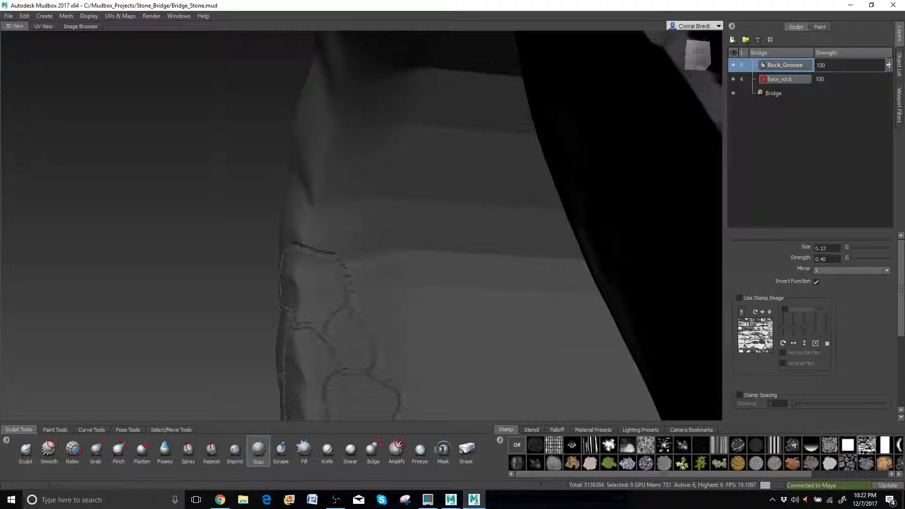
mouse_move(343, 266)
mouse_down()
mouse_move(364, 227)
mouse_move(357, 178)
mouse_move(329, 169)
mouse_move(339, 180)
mouse_move(437, 191)
mouse_up()
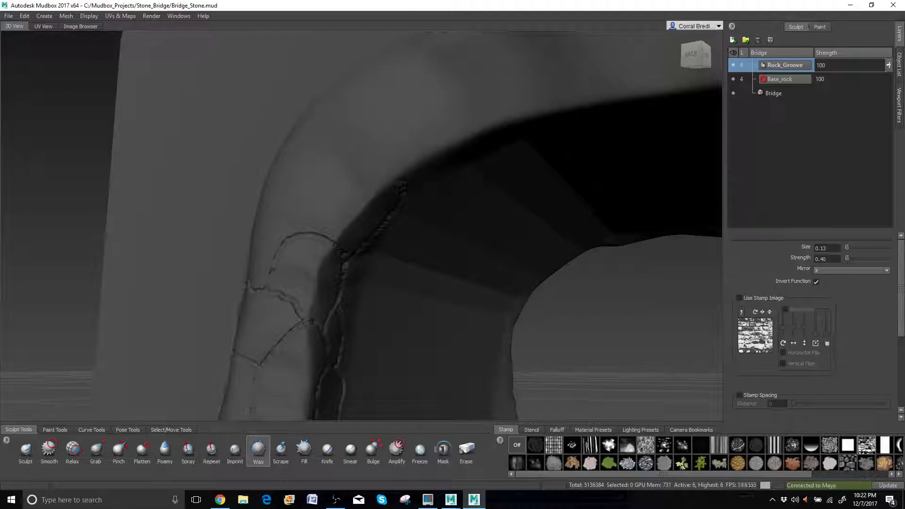
mouse_move(312, 232)
mouse_down()
mouse_move(329, 173)
mouse_move(388, 161)
mouse_move(394, 179)
mouse_up()
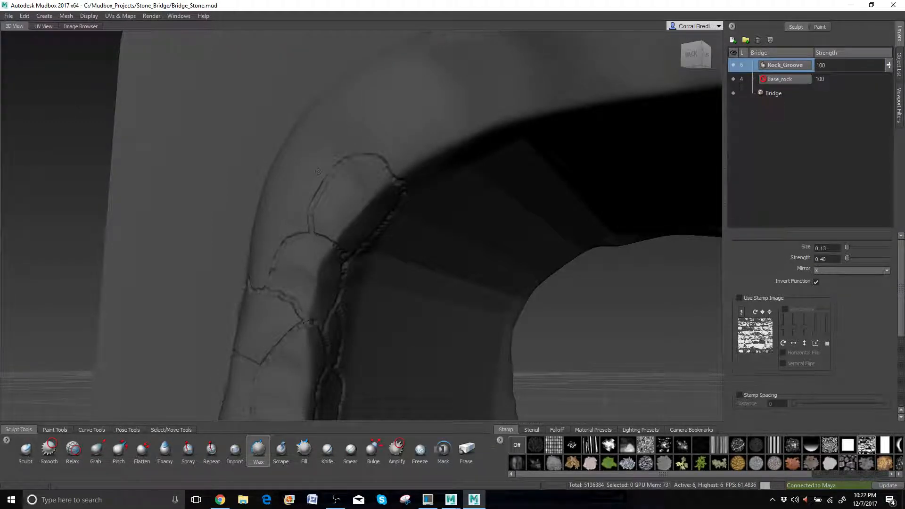
Step: Outline the next front and outer-edge rocks at the arch's shoulder, and carve a stepped groove above them towards the crown
alt+drag(318, 172, 355, 261)
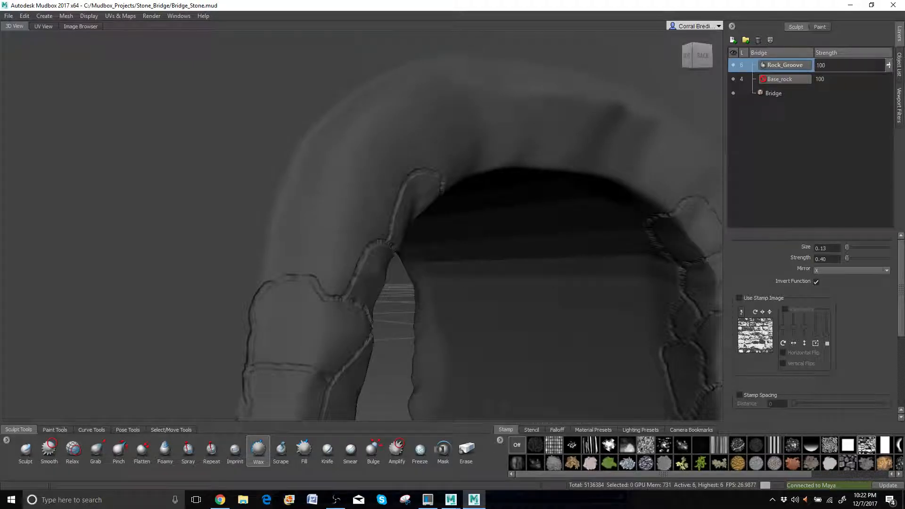
drag(378, 181, 333, 191)
drag(282, 197, 259, 295)
scroll(341, 204, down, 4)
alt+drag(342, 204, 397, 210)
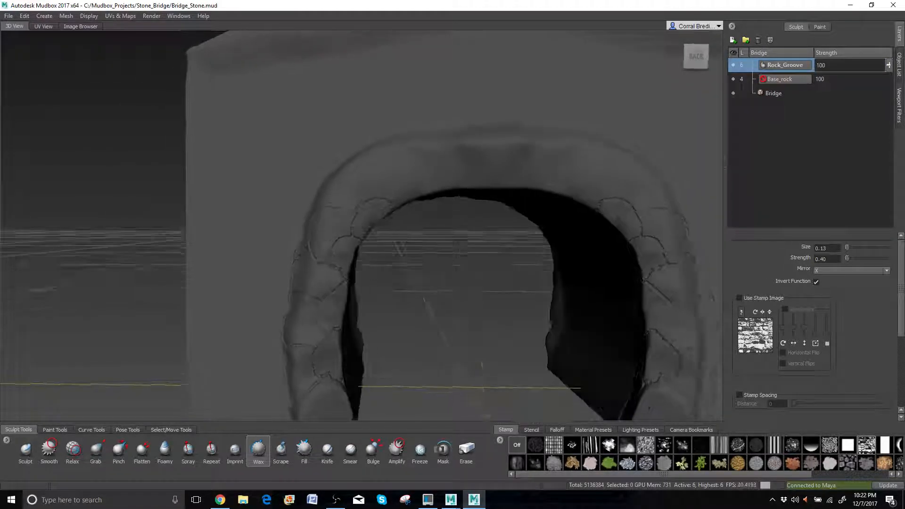
scroll(403, 208, up, 5)
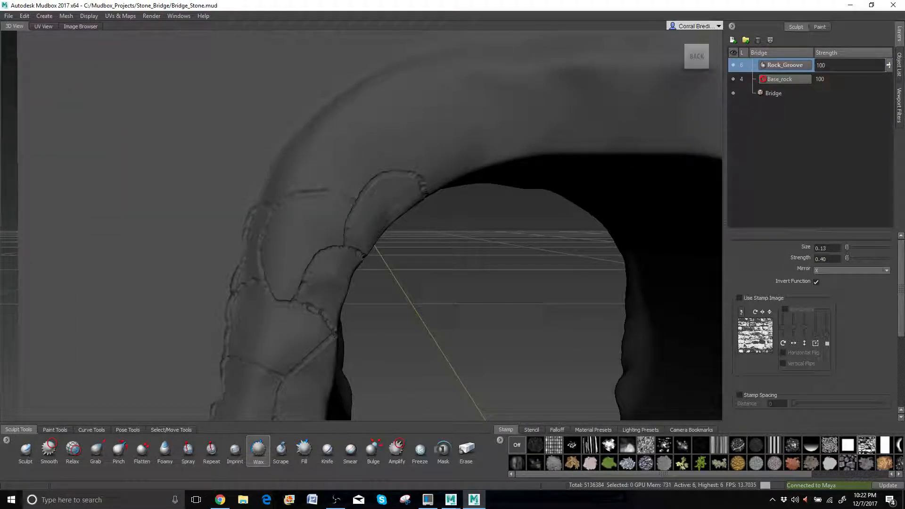
mouse_move(310, 196)
mouse_down()
mouse_move(313, 165)
mouse_move(341, 127)
mouse_move(363, 129)
mouse_move(390, 93)
mouse_up()
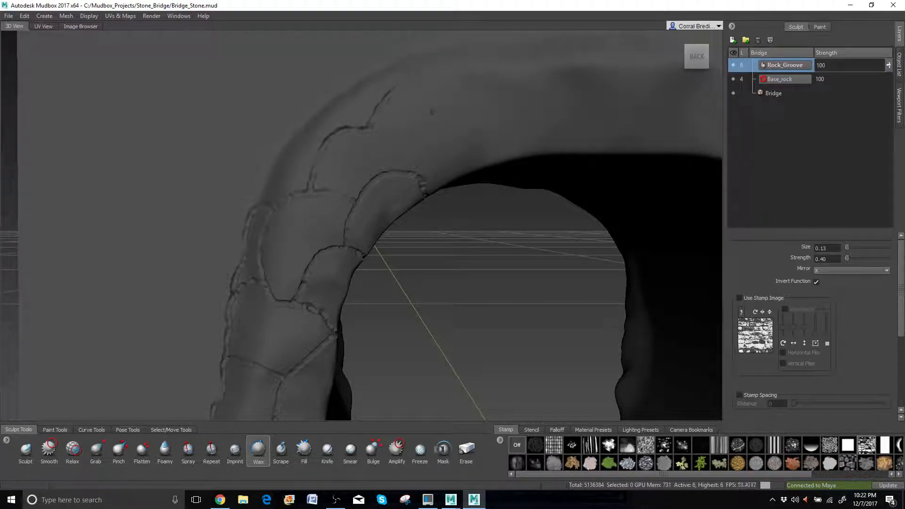
Step: Close the stepped front rock's side and outline successive rocks along the arch's inner edge up to the crown
mouse_move(424, 138)
mouse_down()
mouse_move(445, 147)
mouse_move(442, 179)
mouse_move(427, 193)
mouse_move(391, 195)
mouse_move(348, 171)
mouse_up()
drag(409, 179, 426, 171)
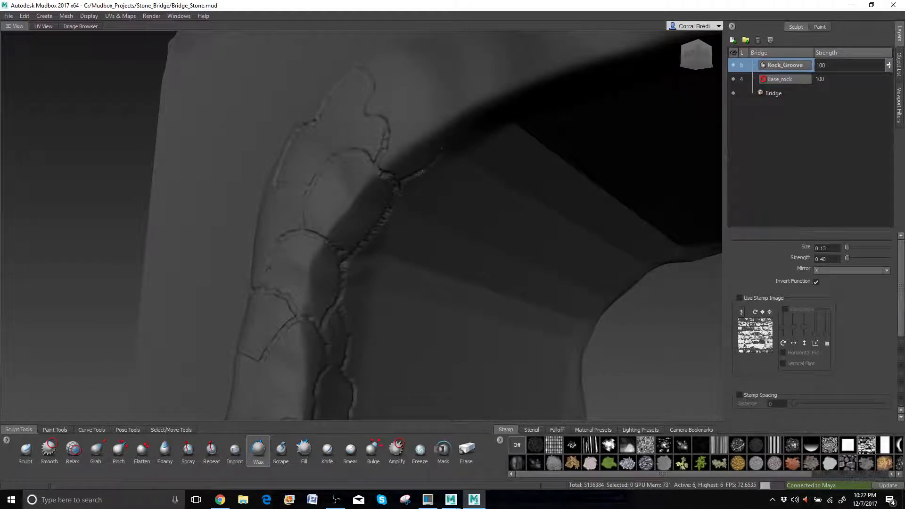
mouse_move(446, 124)
mouse_down()
mouse_move(453, 102)
mouse_move(436, 97)
mouse_move(399, 108)
mouse_move(418, 110)
mouse_move(496, 61)
mouse_move(528, 87)
mouse_up()
mouse_move(583, 32)
mouse_down()
mouse_move(563, 45)
mouse_move(579, 72)
mouse_up()
mouse_move(526, 87)
mouse_down()
mouse_move(531, 100)
mouse_move(447, 145)
mouse_up()
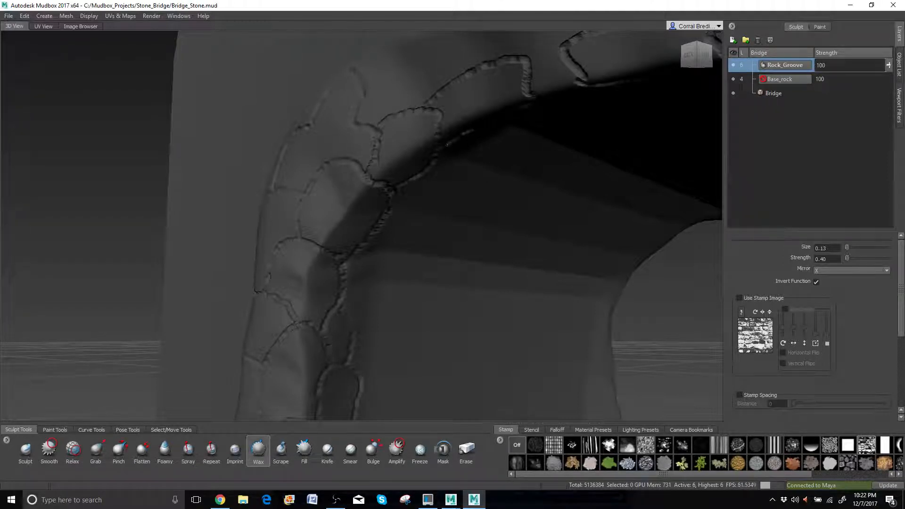
drag(531, 57, 549, 49)
alt+drag(549, 99, 512, 88)
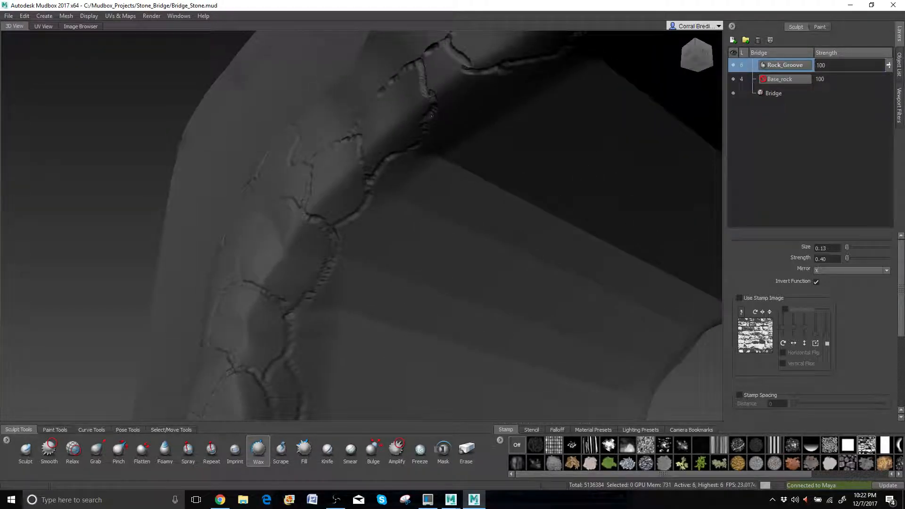
mouse_move(432, 116)
mouse_down()
mouse_move(472, 116)
mouse_move(482, 102)
mouse_up()
Step: Try a mirrored rock groove over the arch's crown, undo it, and set the Wax brush's mirroring to Off
alt+middle_drag(482, 102, 446, 189)
alt+drag(446, 188, 465, 200)
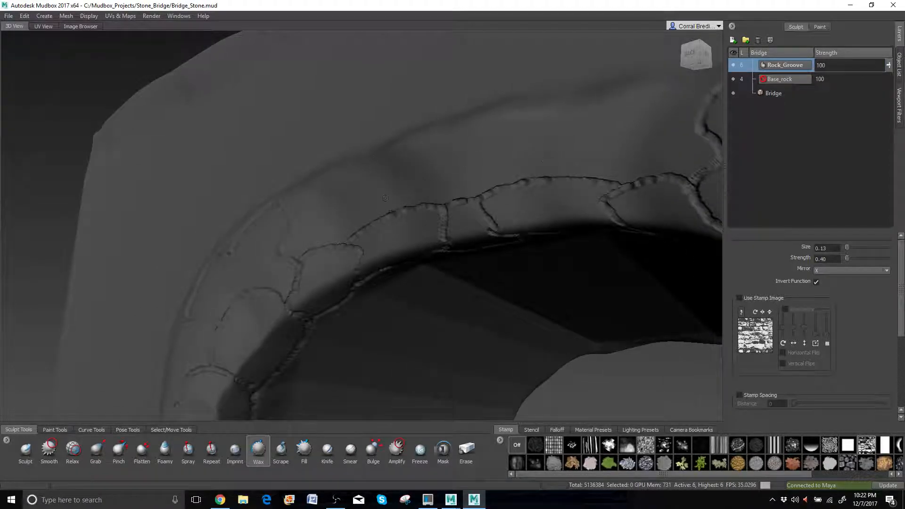
mouse_move(392, 209)
mouse_down()
mouse_move(373, 155)
mouse_move(411, 193)
mouse_move(429, 245)
mouse_up()
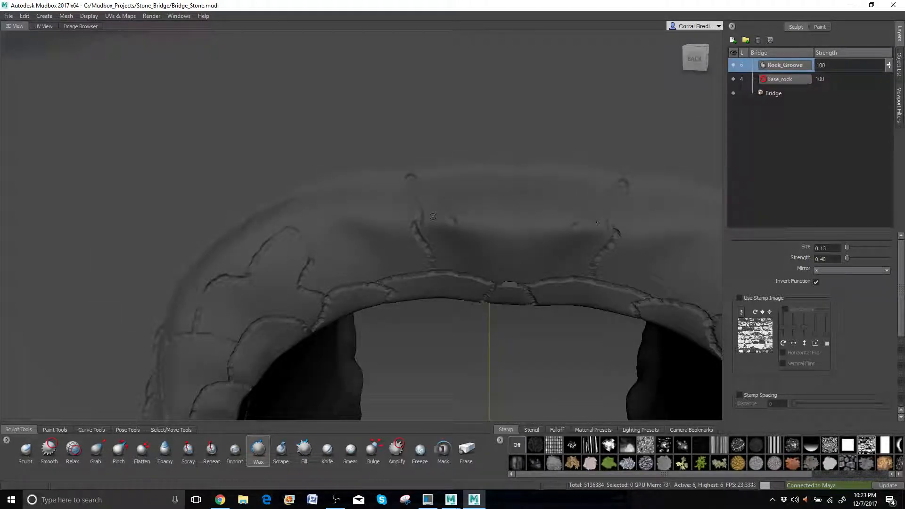
key(ctrl+z)
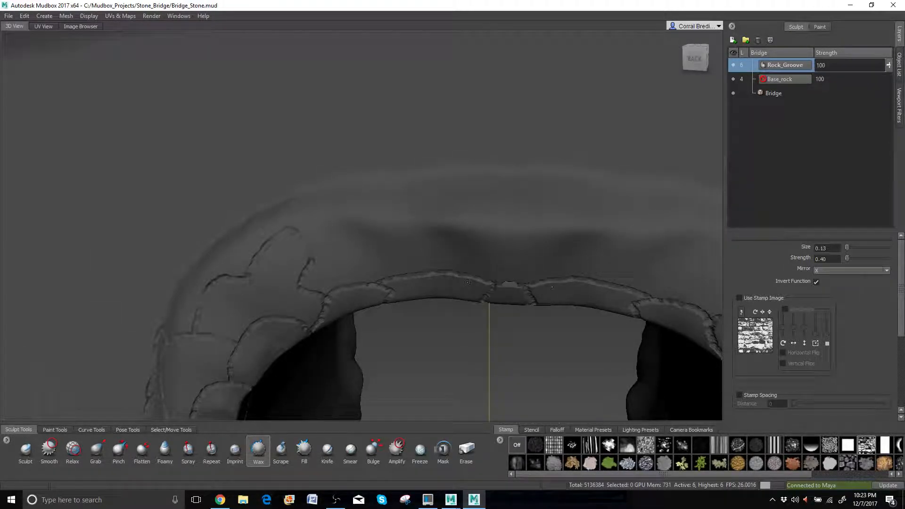
click(878, 269)
click(859, 280)
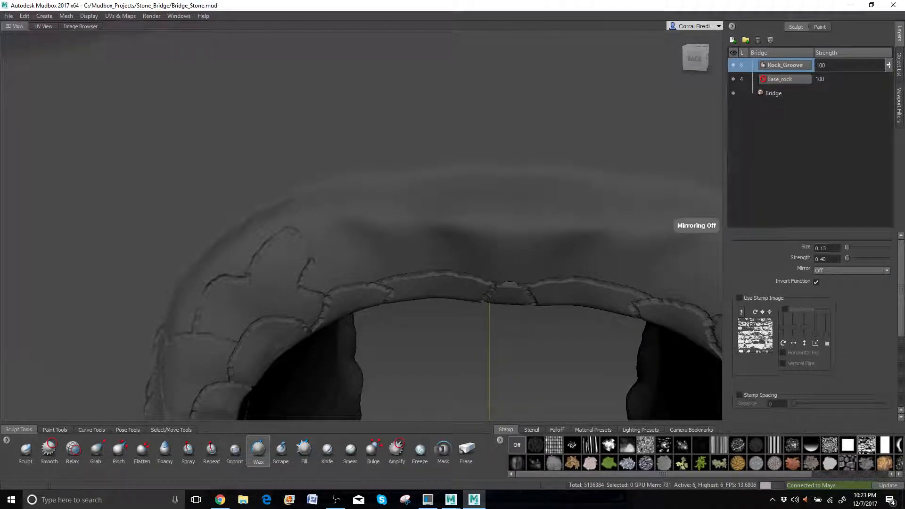
Step: Outline individual unmirrored rocks across the arch's crown, from the outer edge down to the inner-edge row
mouse_move(576, 275)
mouse_down()
mouse_move(517, 217)
mouse_move(457, 217)
mouse_move(430, 255)
mouse_move(439, 270)
mouse_up()
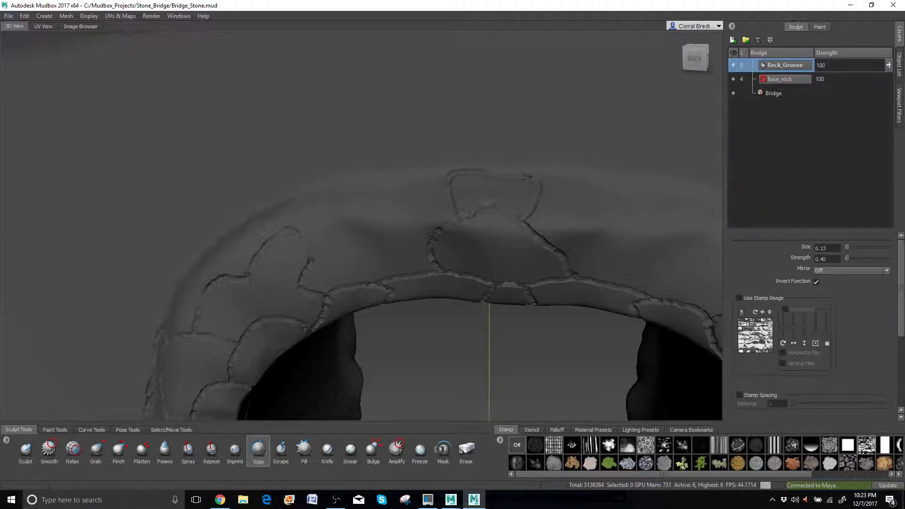
mouse_move(559, 166)
mouse_down()
mouse_move(594, 180)
mouse_move(607, 203)
mouse_move(589, 276)
mouse_up()
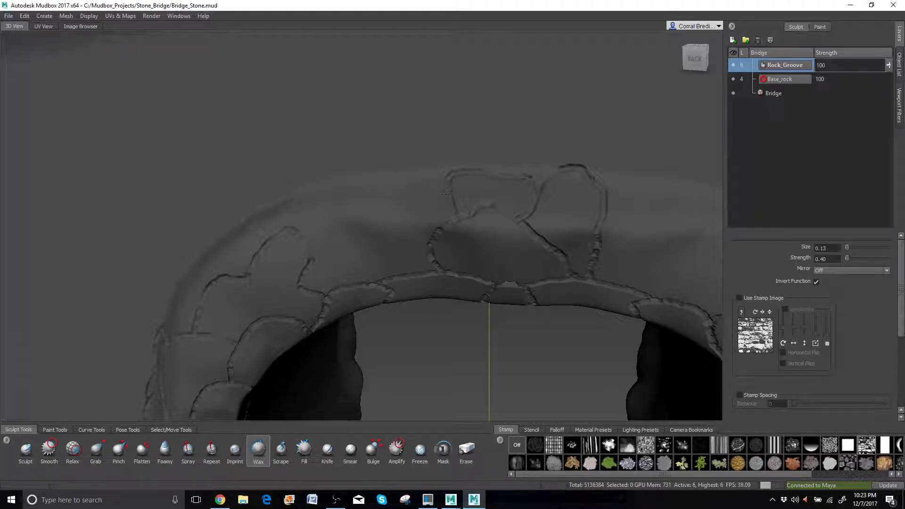
drag(437, 168, 402, 171)
drag(414, 224, 447, 227)
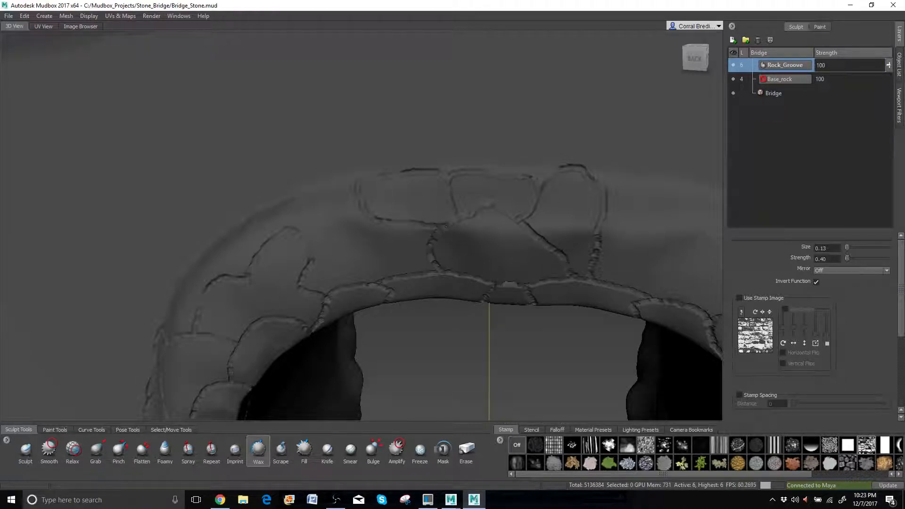
mouse_move(372, 220)
mouse_down()
mouse_move(362, 254)
mouse_move(376, 282)
mouse_up()
mouse_move(597, 244)
mouse_down()
mouse_move(641, 274)
mouse_move(649, 295)
mouse_up()
Step: Set the brush's mirroring to X and carve the remaining rock grooves on the arch's shoulders and outer edge
click(853, 272)
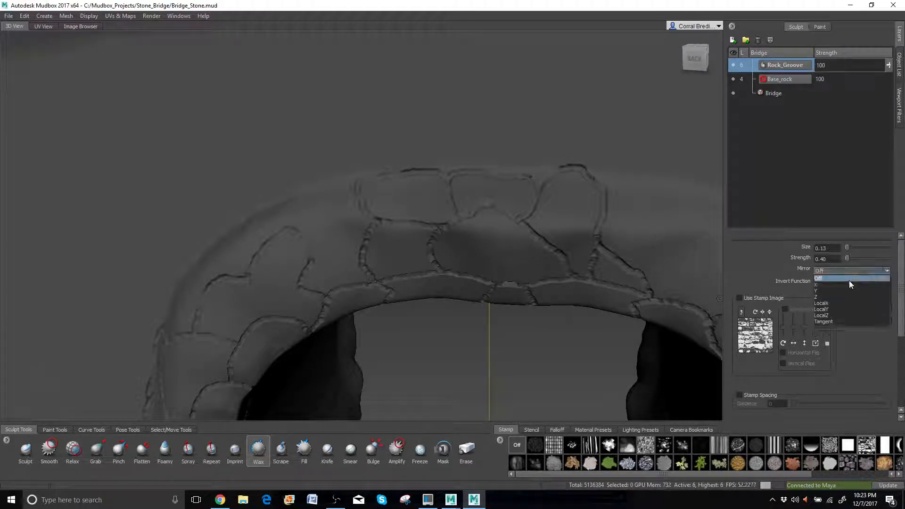
click(850, 280)
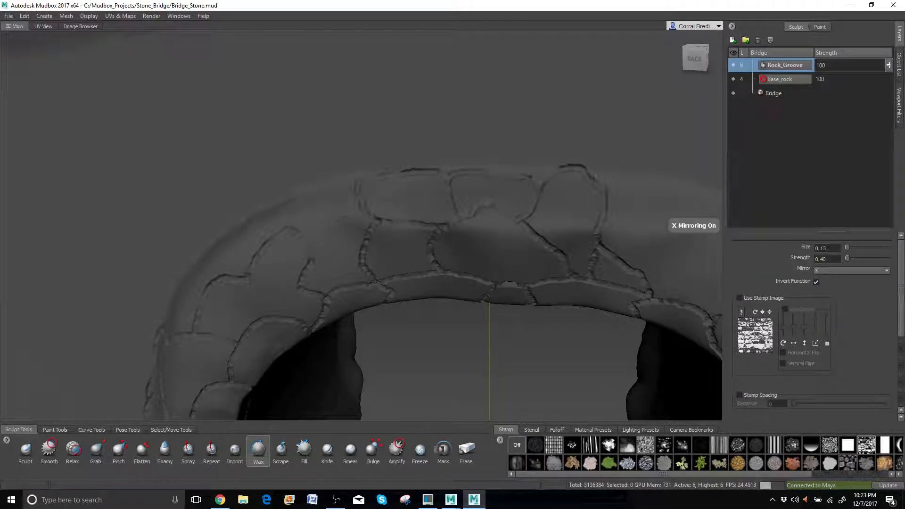
drag(331, 219, 309, 243)
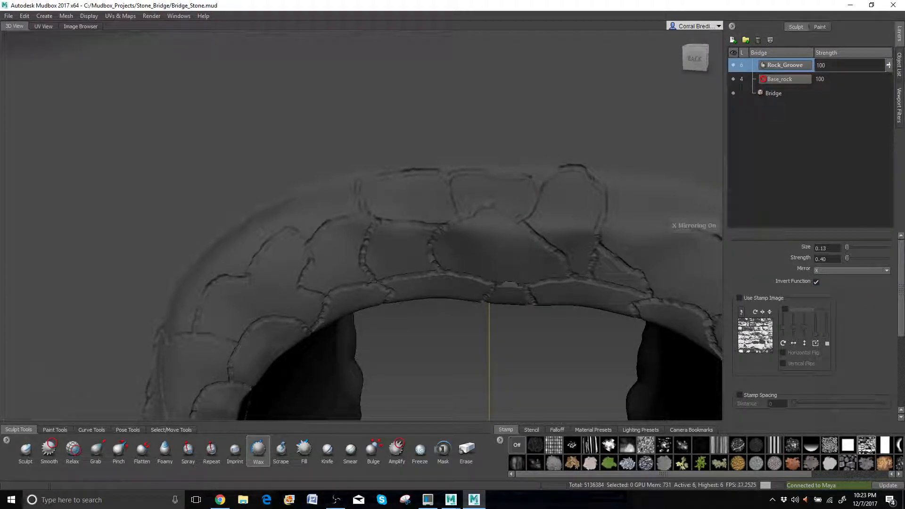
alt+drag(198, 301, 234, 272)
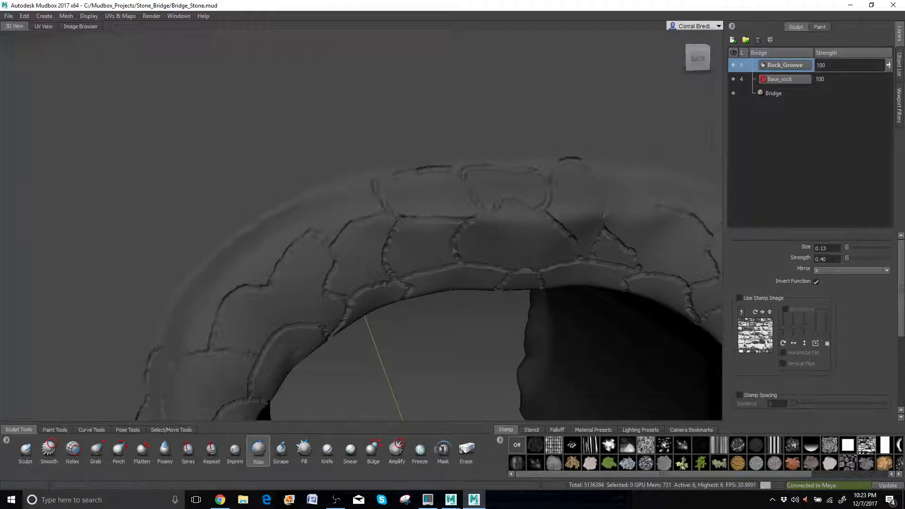
drag(153, 331, 186, 293)
drag(177, 294, 187, 282)
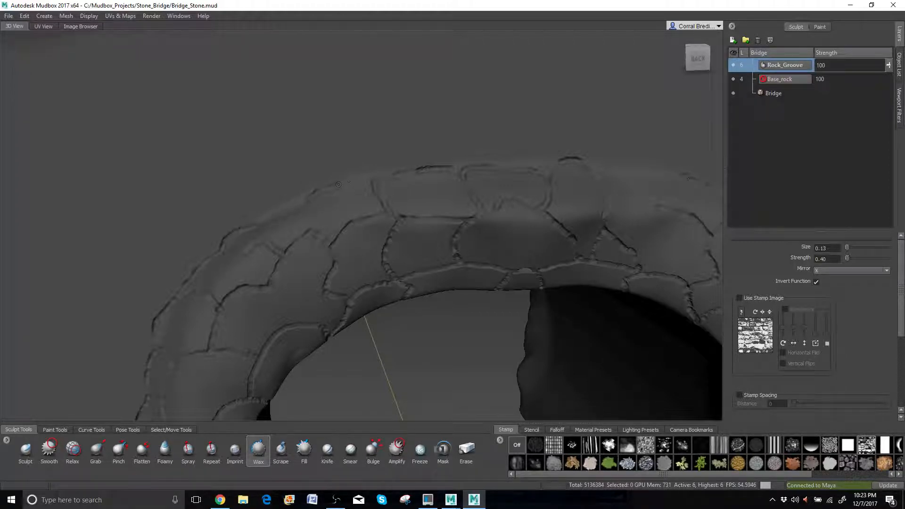
drag(336, 182, 357, 180)
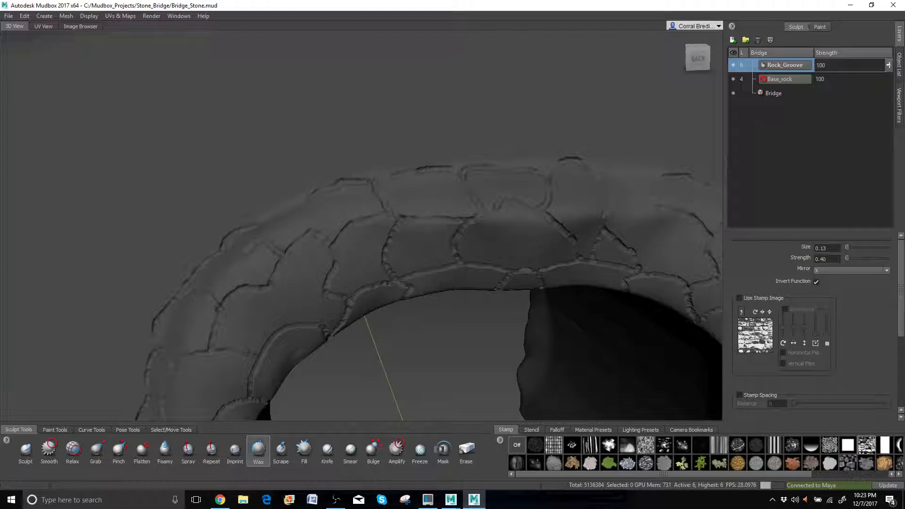
Step: Set the brush's mirroring to Off and outline the first rock at the end of the bridge's top ledge
scroll(369, 181, down, 5)
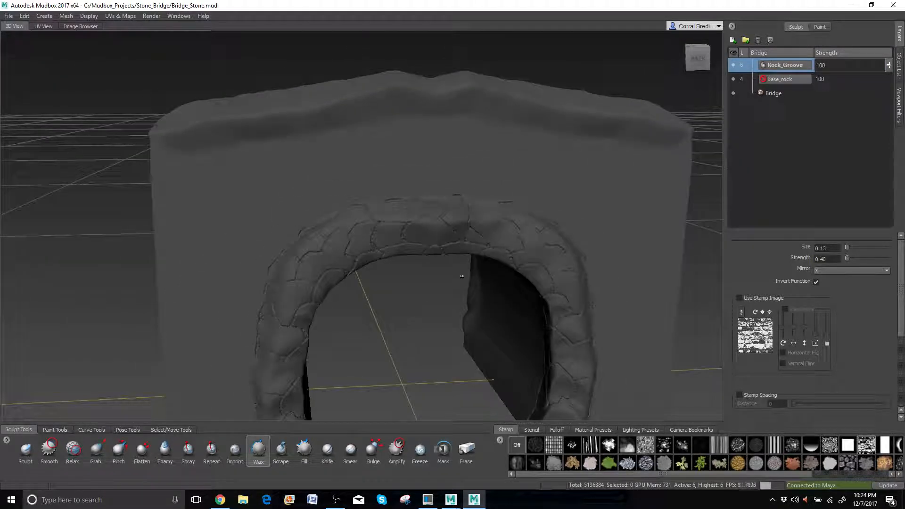
alt+drag(490, 243, 445, 275)
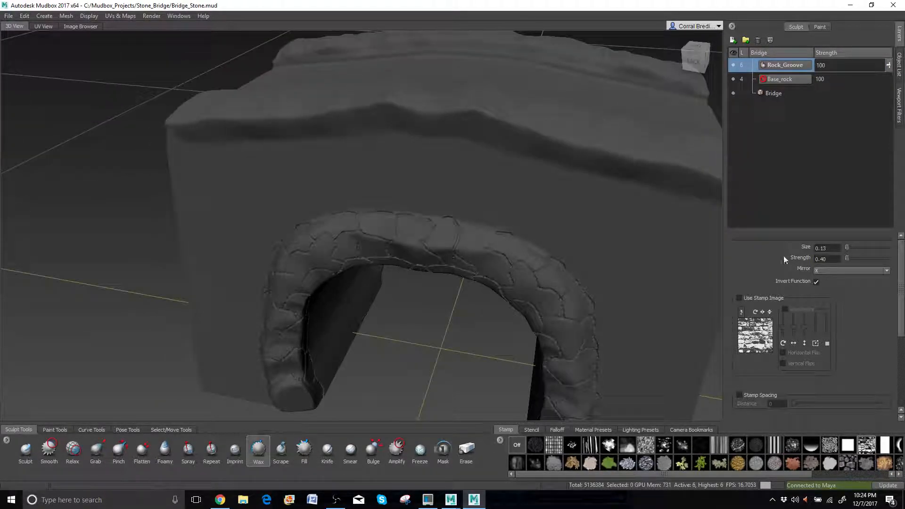
click(853, 270)
click(850, 275)
click(849, 270)
click(845, 278)
alt+right_drag(536, 284, 433, 284)
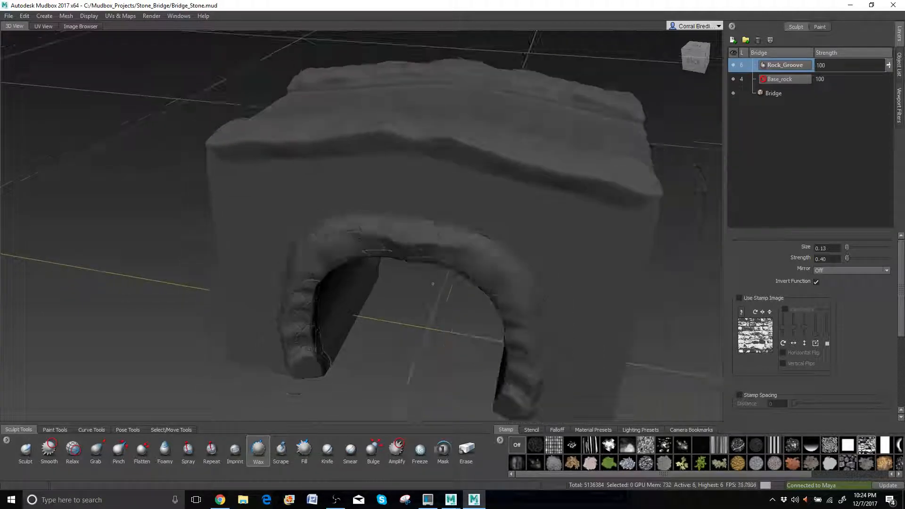
alt+drag(433, 284, 321, 221)
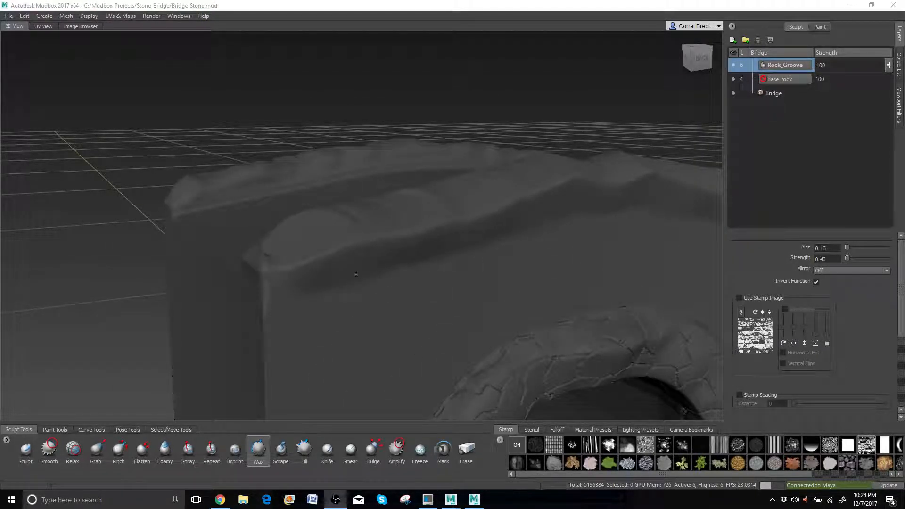
scroll(356, 275, up, 2)
alt+drag(356, 275, 326, 236)
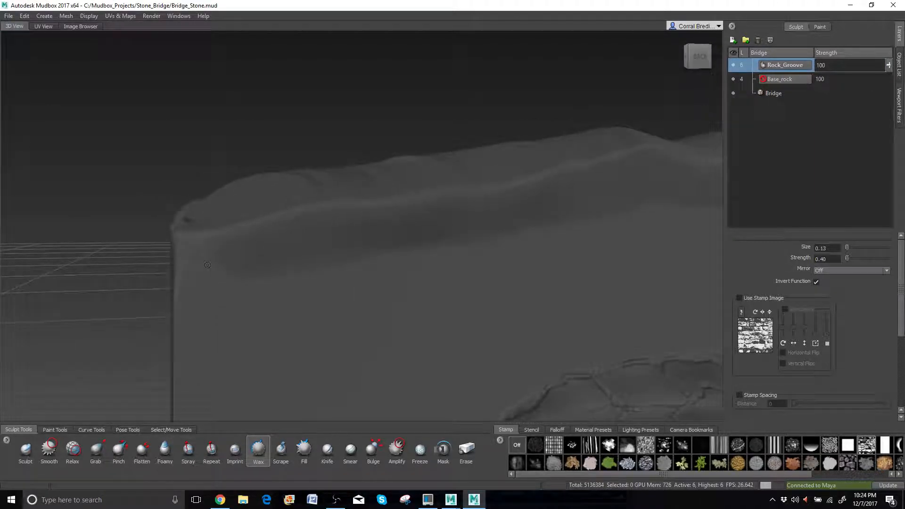
mouse_move(178, 287)
mouse_down()
mouse_move(272, 269)
mouse_move(310, 218)
mouse_move(187, 244)
mouse_up()
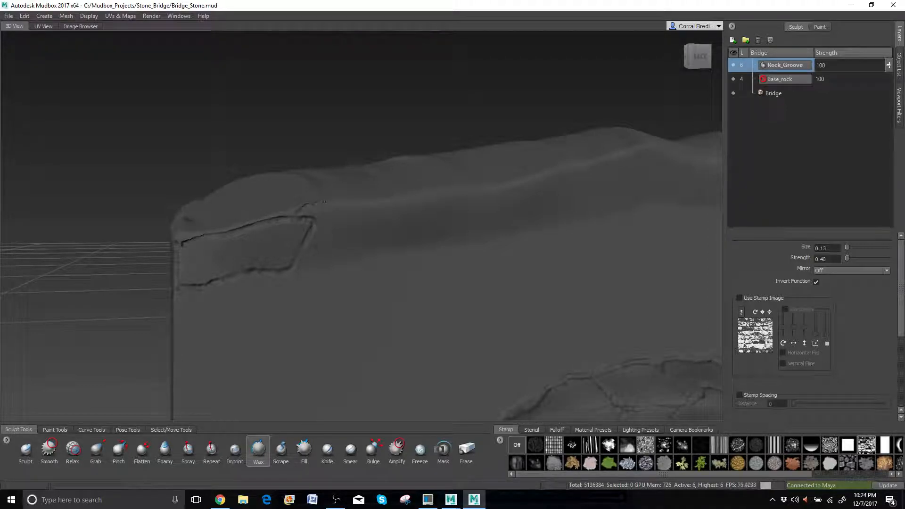
Step: Outline the second and third rocks along the top ledge, sharing side grooves with their neighbours
mouse_move(435, 194)
mouse_down()
mouse_move(438, 227)
mouse_move(429, 242)
mouse_move(259, 266)
mouse_up()
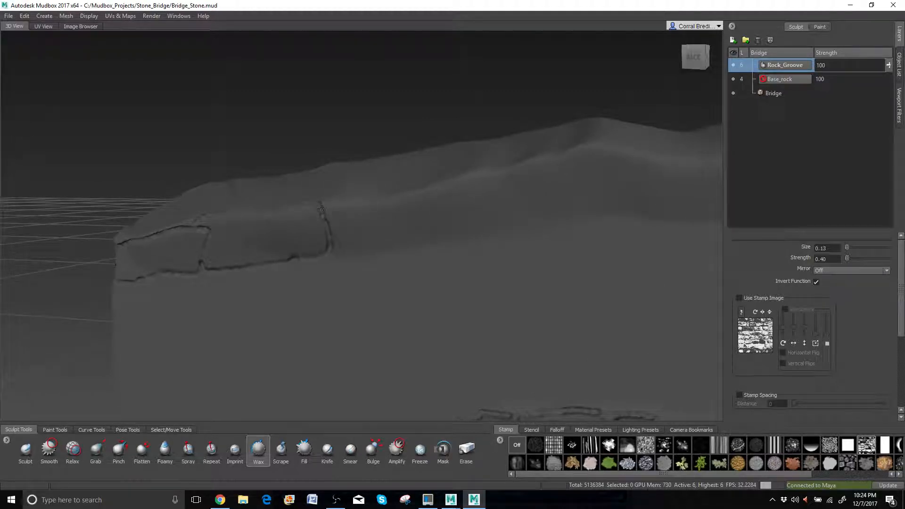
mouse_move(360, 196)
mouse_down()
mouse_move(427, 189)
mouse_move(441, 232)
mouse_move(412, 246)
mouse_move(333, 248)
mouse_up()
alt+middle_drag(449, 250, 186, 284)
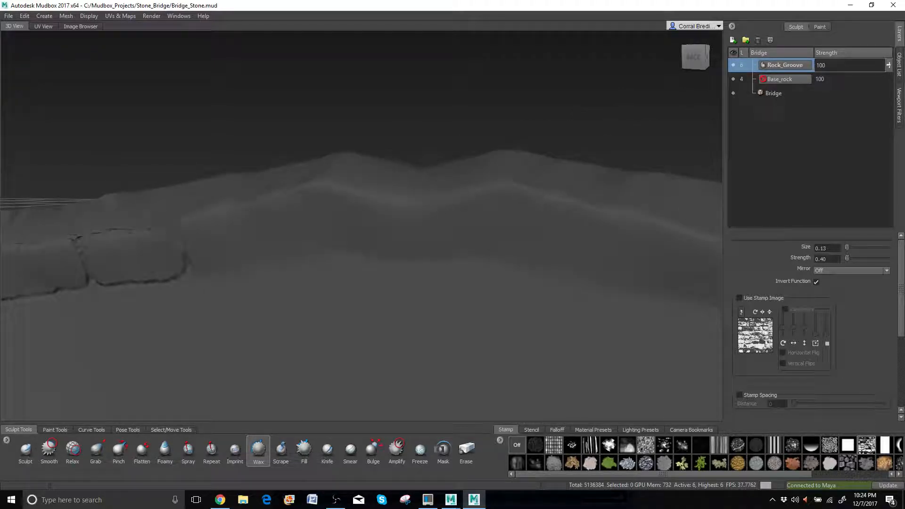
Step: Outline four more rocks along the top ledge, continuing over both central peaks and the dip between them
mouse_move(172, 226)
mouse_down()
mouse_move(211, 212)
mouse_move(271, 212)
mouse_move(244, 262)
mouse_up()
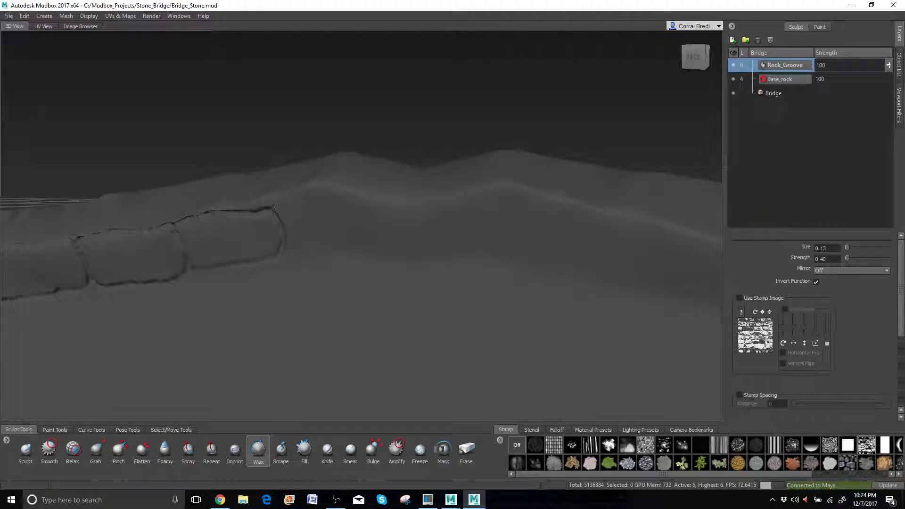
mouse_move(273, 207)
mouse_down()
mouse_move(298, 198)
mouse_move(391, 201)
mouse_move(399, 229)
mouse_move(378, 254)
mouse_move(284, 261)
mouse_move(315, 239)
mouse_up()
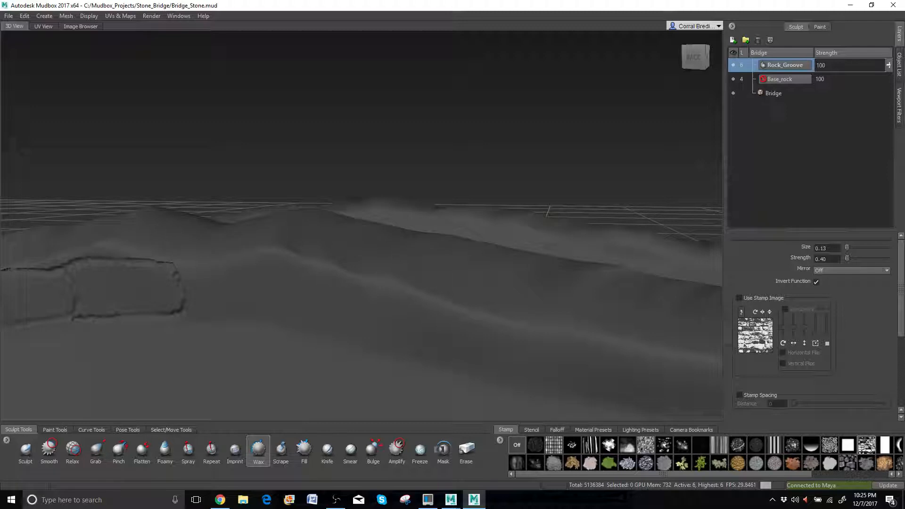
mouse_move(174, 266)
mouse_down()
mouse_move(284, 255)
mouse_move(280, 277)
mouse_move(239, 314)
mouse_move(201, 319)
mouse_move(257, 317)
mouse_move(358, 343)
mouse_move(336, 269)
mouse_up()
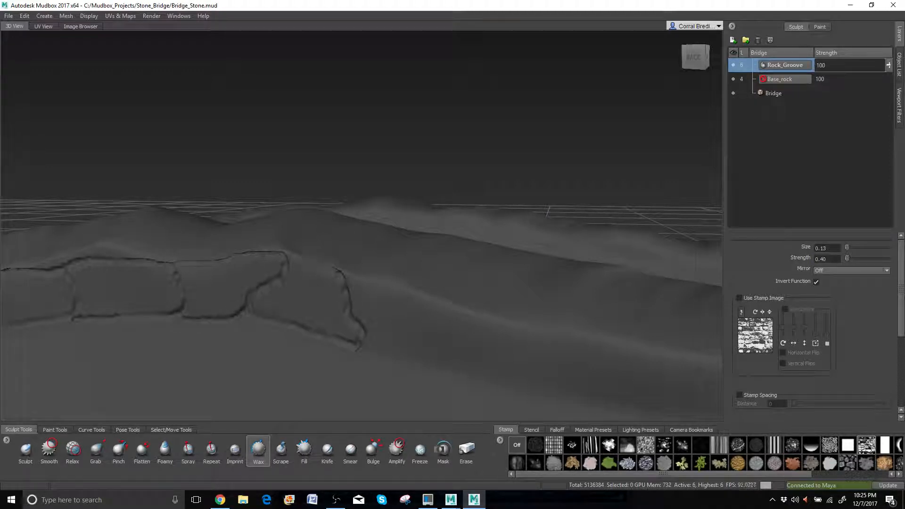
Step: Outline the next rock on the ledge's outer face, just beyond the central peaks
scroll(474, 327, down, 3)
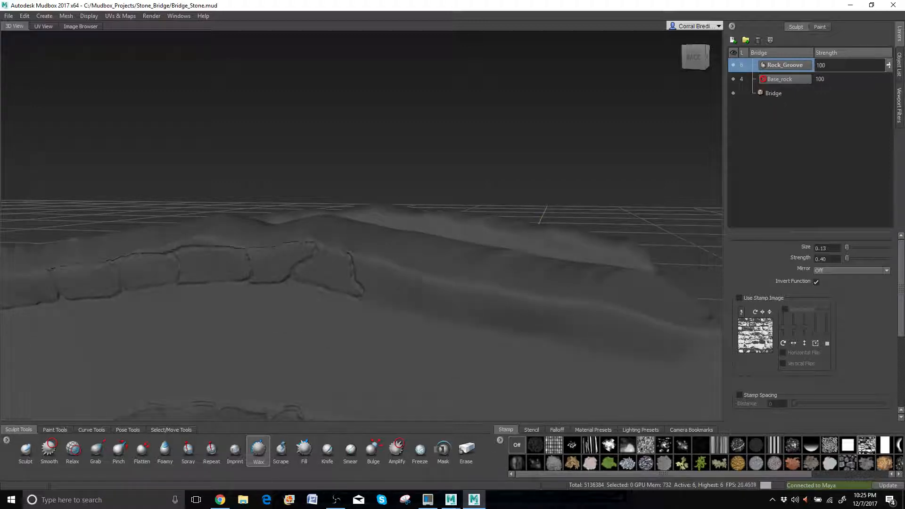
alt+middle_drag(475, 328, 415, 299)
mouse_move(416, 299)
alt+mouse_down()
mouse_move(366, 302)
mouse_move(409, 295)
alt+mouse_up()
scroll(409, 295, up, 3)
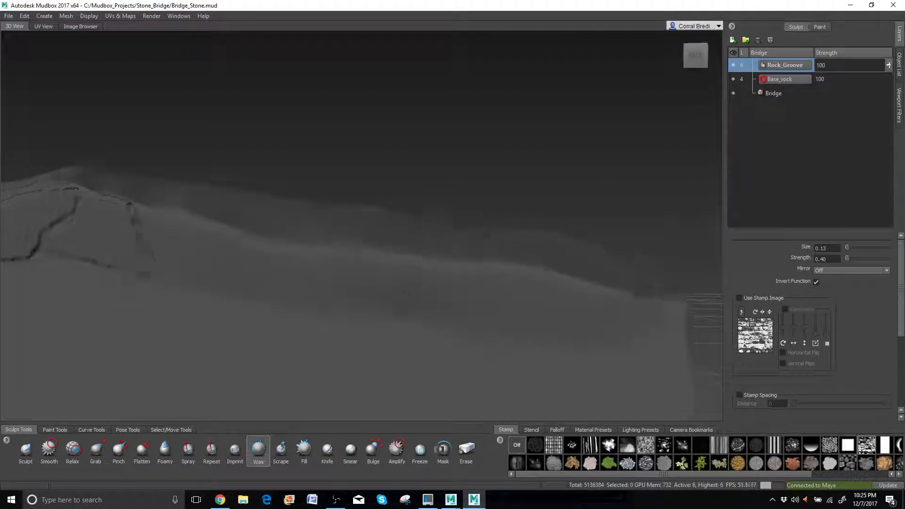
mouse_move(149, 199)
mouse_down()
mouse_move(291, 232)
mouse_move(299, 260)
mouse_move(250, 283)
mouse_move(156, 286)
mouse_move(183, 272)
mouse_move(266, 286)
mouse_move(268, 274)
mouse_up()
key(ctrl+z)
key(ctrl+z)
mouse_move(277, 262)
mouse_down()
mouse_move(292, 245)
mouse_move(276, 230)
mouse_move(141, 200)
mouse_up()
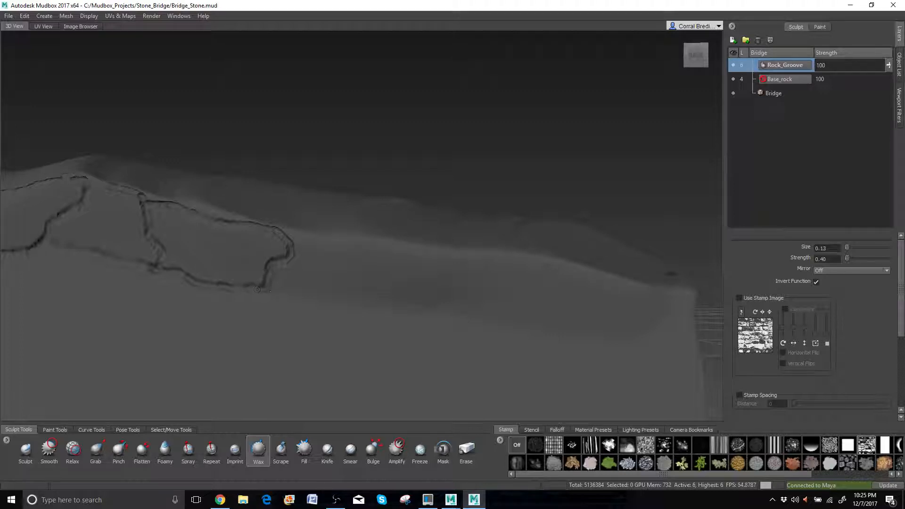
Step: Outline the four remaining rocks on the ledge's outer face down to its end, sharing side grooves
mouse_move(257, 290)
mouse_down()
mouse_move(377, 311)
mouse_move(390, 296)
mouse_move(395, 250)
mouse_move(289, 233)
mouse_up()
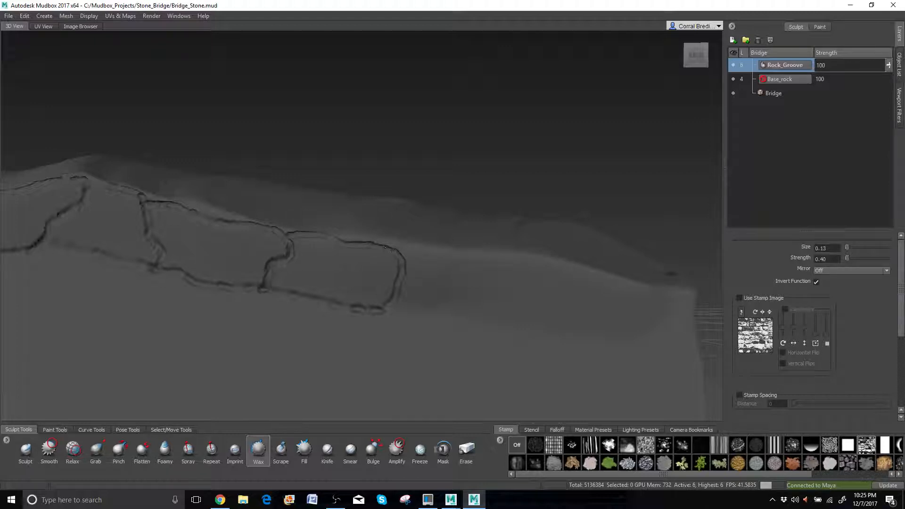
mouse_move(386, 247)
mouse_down()
mouse_move(489, 258)
mouse_move(494, 274)
mouse_move(489, 312)
mouse_move(378, 307)
mouse_up()
mouse_move(496, 267)
mouse_down()
mouse_move(509, 257)
mouse_move(582, 268)
mouse_move(599, 286)
mouse_move(597, 304)
mouse_move(587, 325)
mouse_move(533, 330)
mouse_move(475, 318)
mouse_move(361, 331)
mouse_move(432, 357)
mouse_move(451, 340)
mouse_move(452, 311)
mouse_move(363, 277)
mouse_up()
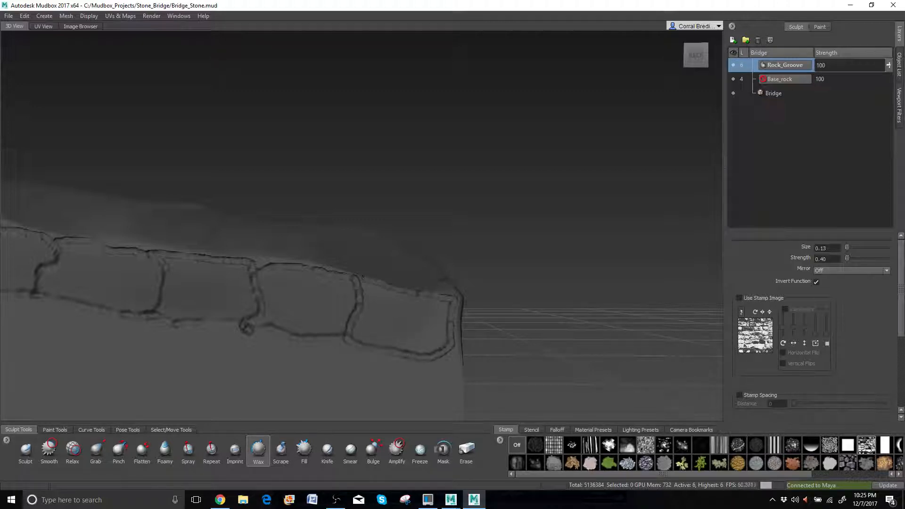
Step: Carve grooves around the end corner rock and its neighbour on the ledge's top surface
alt+drag(415, 315, 394, 356)
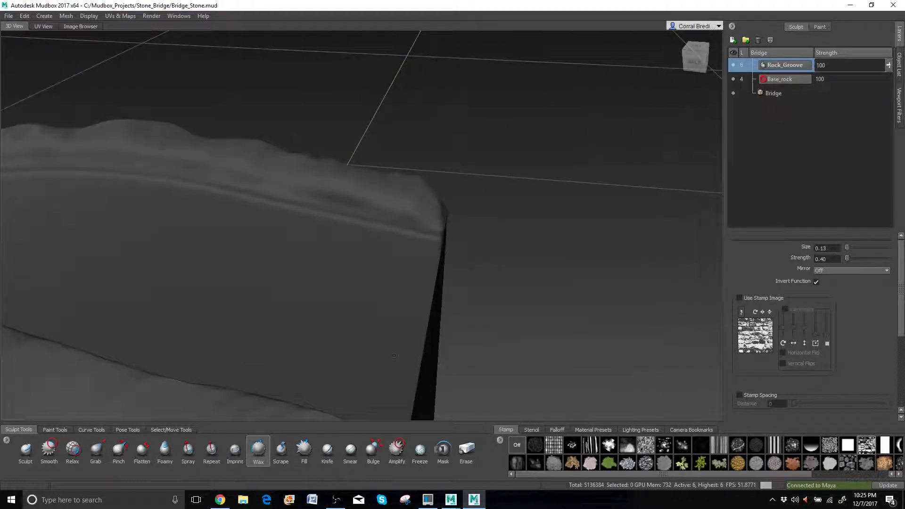
alt+middle_drag(395, 344, 446, 259)
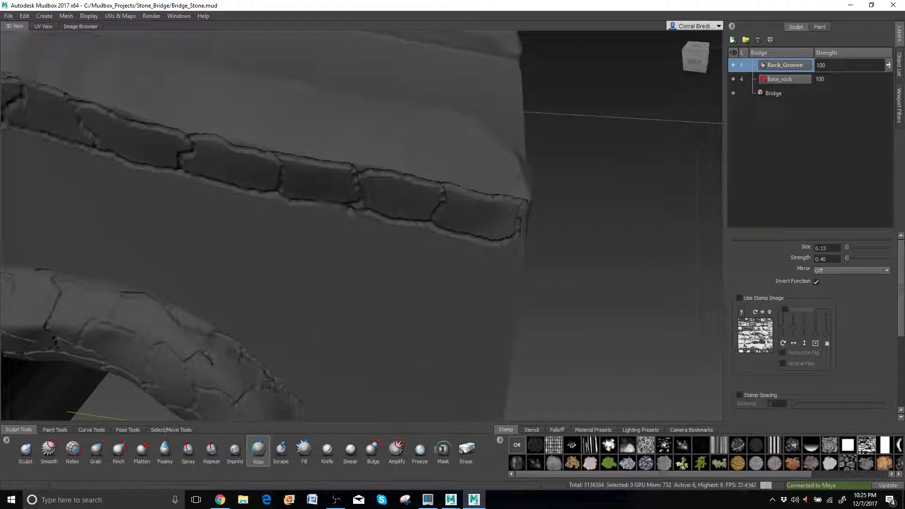
mouse_move(446, 259)
alt+mouse_down()
mouse_move(444, 294)
mouse_move(441, 228)
mouse_move(453, 215)
mouse_move(491, 209)
alt+mouse_up()
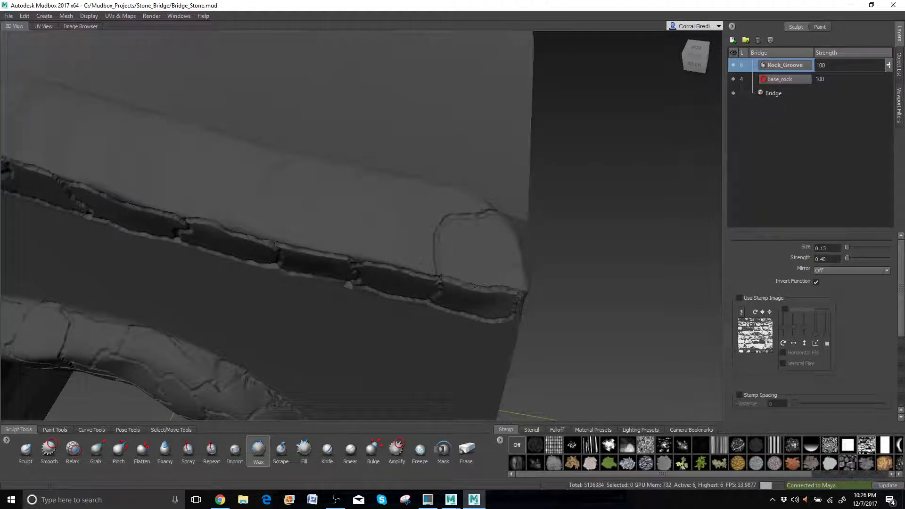
alt+drag(475, 286, 560, 221)
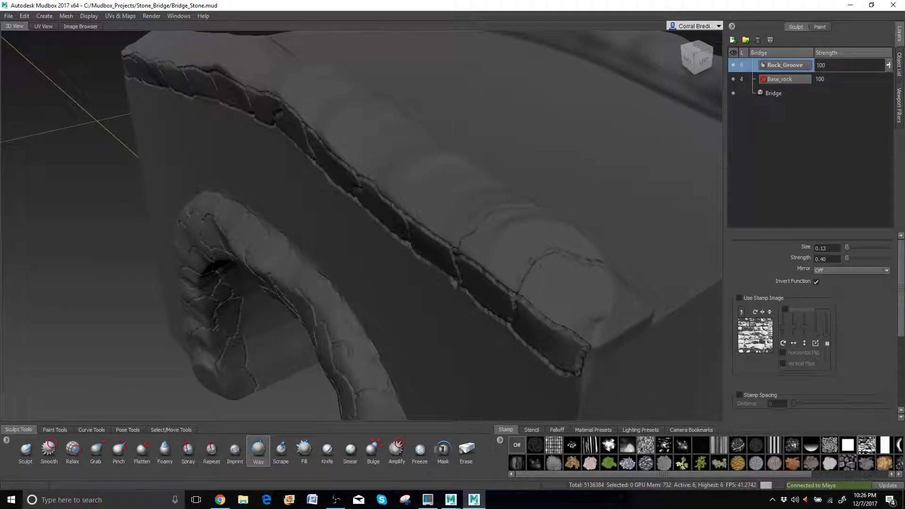
Step: Outline the next rocks on the ledge's top surface toward the central peaks, branching grooves toward the deck side
mouse_move(454, 249)
alt+mouse_down()
mouse_move(477, 265)
mouse_move(462, 235)
mouse_move(469, 223)
mouse_move(460, 155)
mouse_move(528, 142)
mouse_move(528, 189)
alt+mouse_up()
alt+right_drag(528, 189, 566, 188)
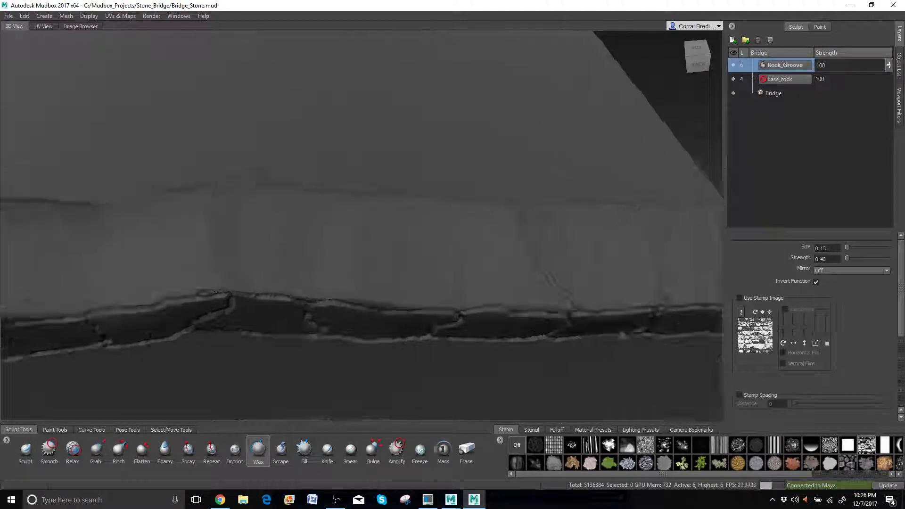
mouse_move(457, 309)
mouse_down()
mouse_move(490, 244)
mouse_move(522, 242)
mouse_up()
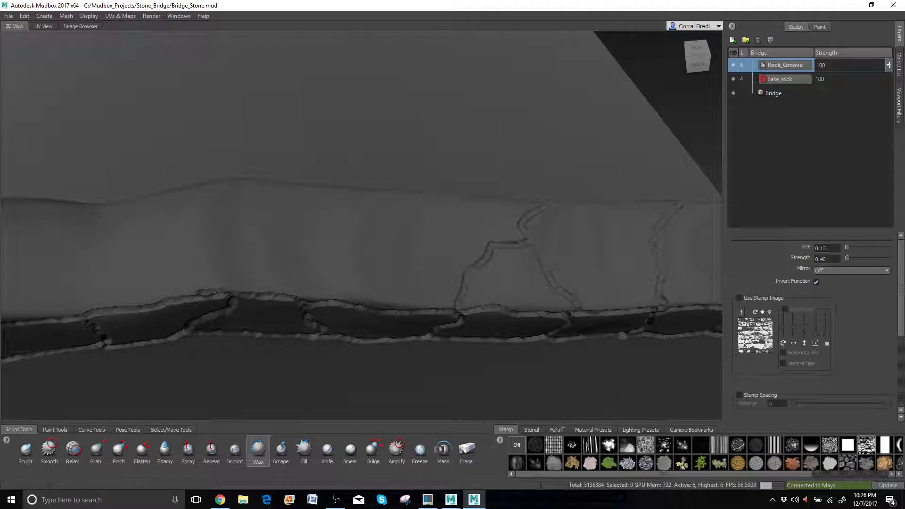
mouse_move(476, 263)
mouse_down()
mouse_move(404, 224)
mouse_move(401, 210)
mouse_move(500, 193)
mouse_move(471, 180)
mouse_move(440, 178)
mouse_move(411, 225)
mouse_move(417, 251)
mouse_up()
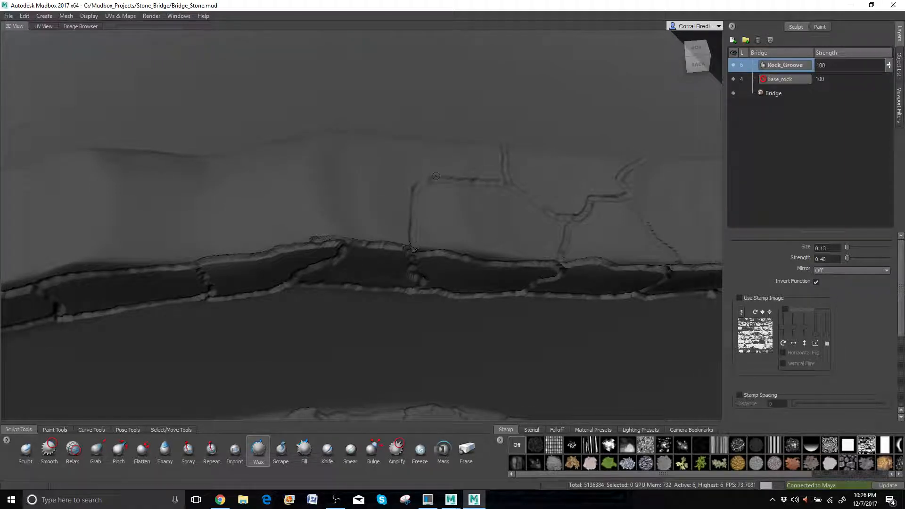
drag(411, 183, 398, 142)
Step: Outline two more rocks on the ledge's top surface across the central peaks, adding dividing grooves toward the deck side
mouse_move(283, 254)
alt+middle_down()
mouse_move(605, 152)
mouse_move(428, 204)
alt+middle_up()
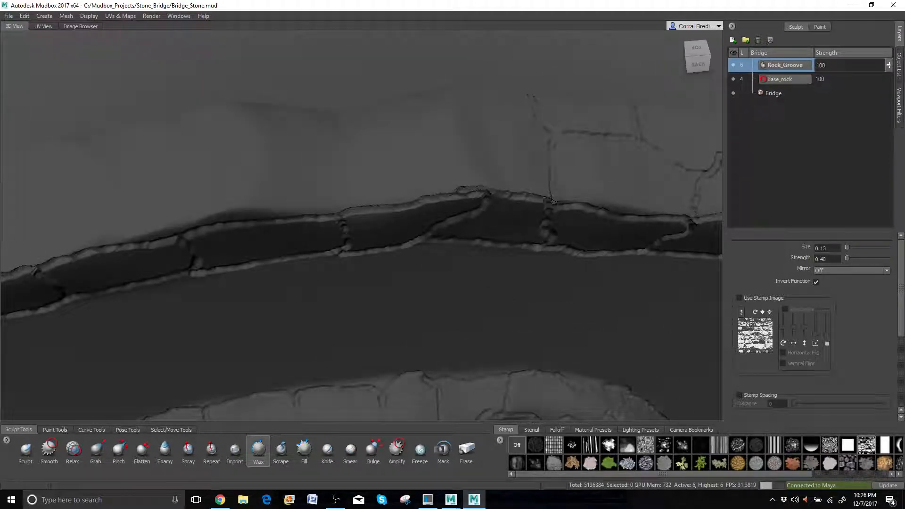
mouse_move(464, 135)
mouse_down()
mouse_move(435, 146)
mouse_move(462, 193)
mouse_up()
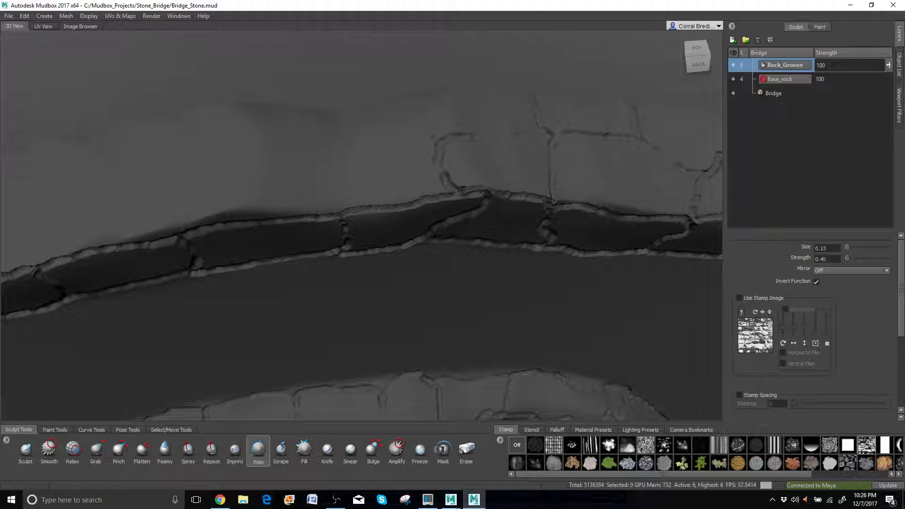
drag(435, 142, 405, 106)
alt+middle_drag(337, 181, 494, 144)
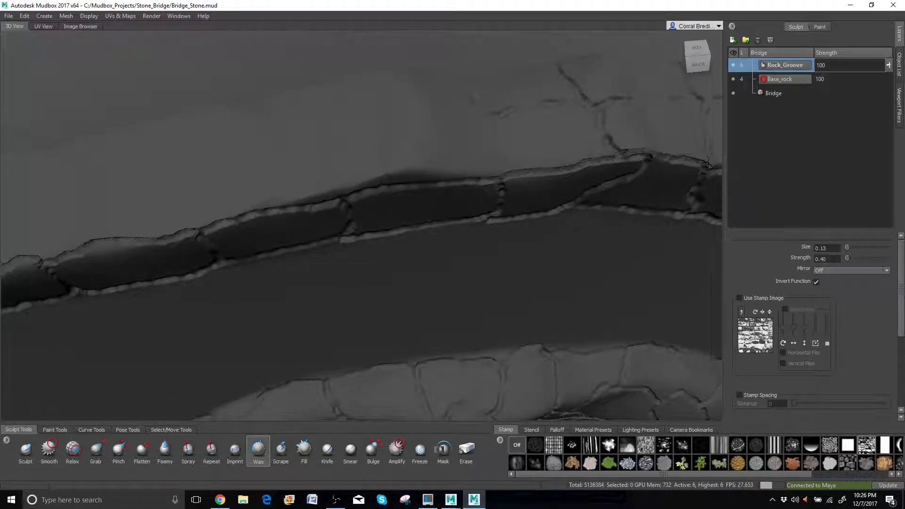
mouse_move(488, 119)
mouse_down()
mouse_move(431, 133)
mouse_move(421, 147)
mouse_move(421, 178)
mouse_up()
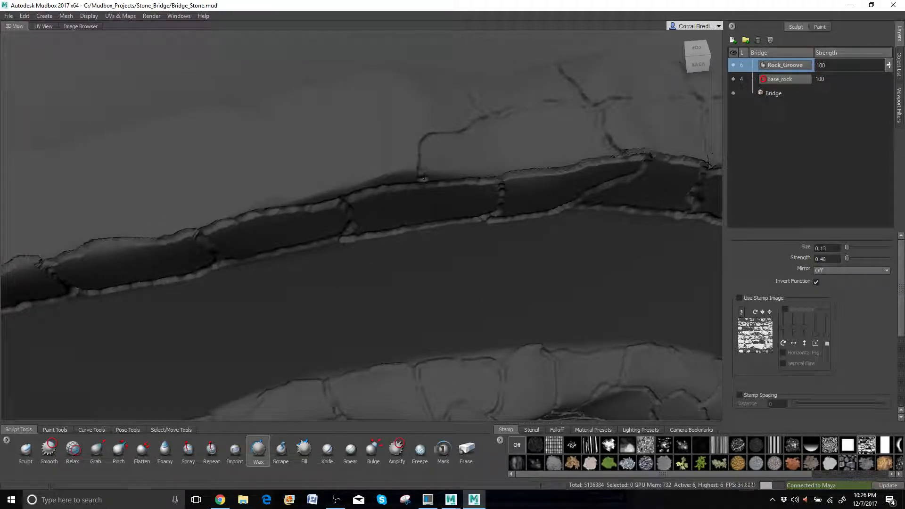
drag(435, 132, 376, 131)
drag(337, 105, 324, 91)
Step: Outline the following two rocks on the descending part of the ledge's top surface, with dividing grooves toward the deck side
alt+middle_drag(292, 209, 475, 169)
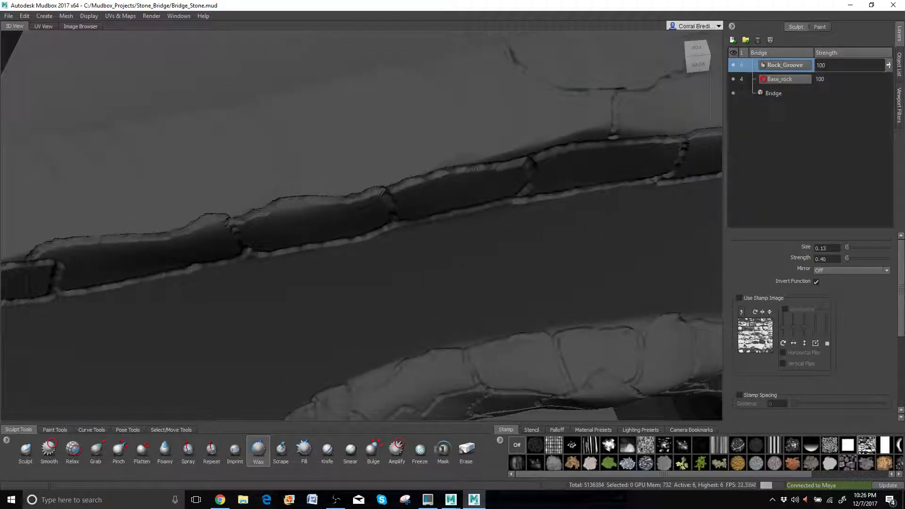
mouse_move(467, 101)
mouse_down()
mouse_move(427, 114)
mouse_move(408, 147)
mouse_move(424, 176)
mouse_up()
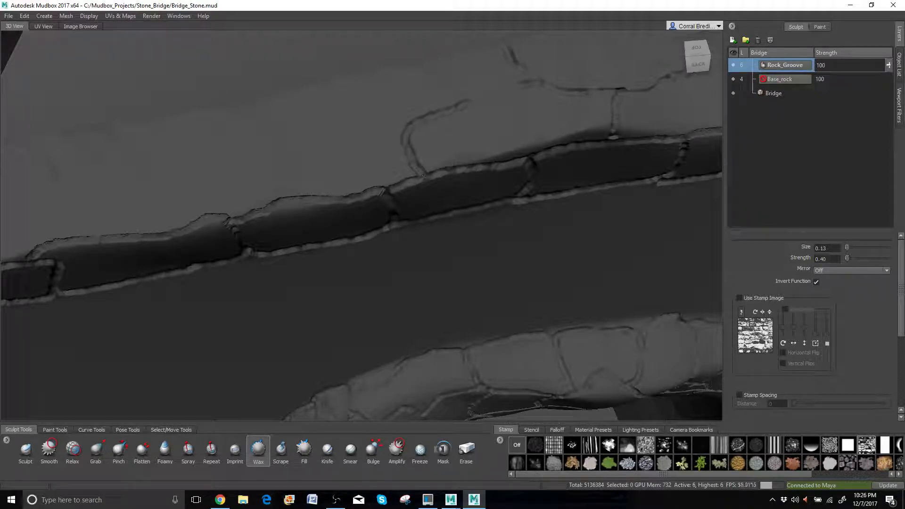
mouse_move(415, 119)
mouse_down()
mouse_move(380, 121)
mouse_move(351, 108)
mouse_move(336, 82)
mouse_up()
alt+drag(415, 178, 475, 175)
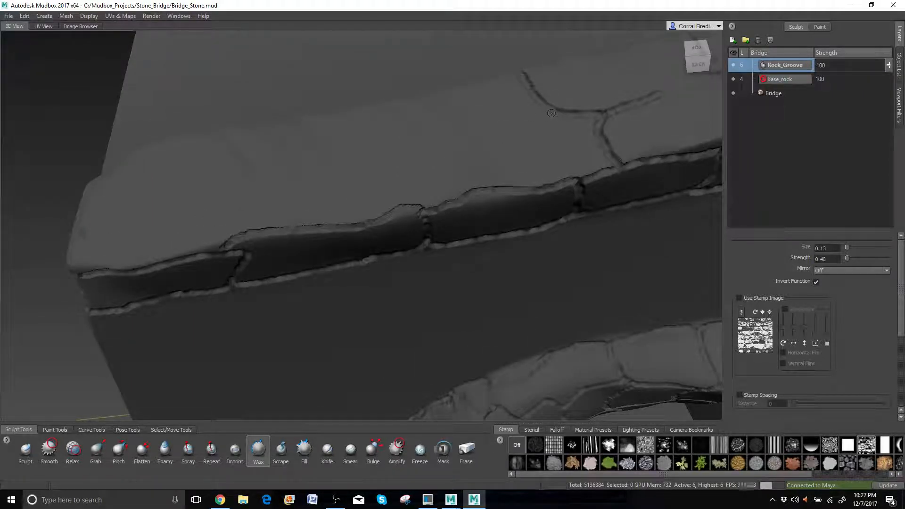
mouse_move(552, 113)
mouse_down()
mouse_move(483, 148)
mouse_move(496, 189)
mouse_up()
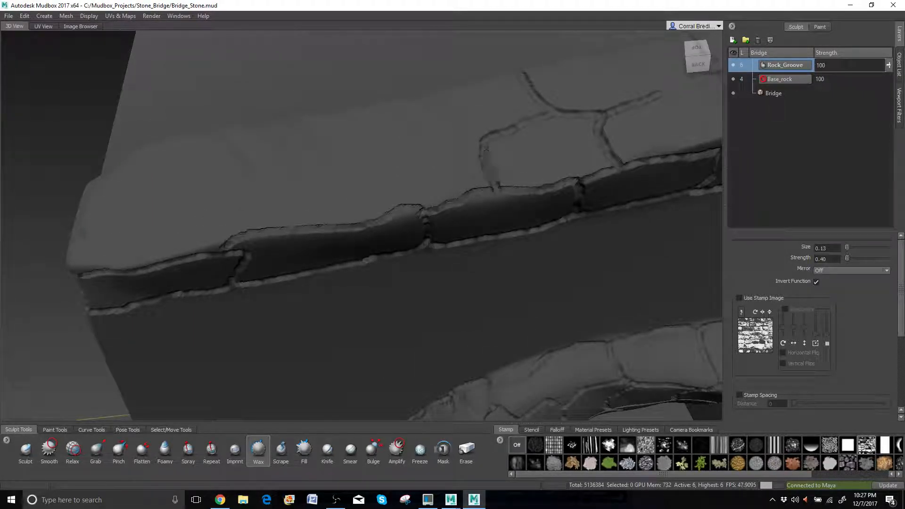
mouse_move(487, 151)
mouse_down()
mouse_move(468, 143)
mouse_move(394, 152)
mouse_move(367, 104)
mouse_up()
Step: Carve the last rock outlines on the ledge's top surface up to its far end
mouse_move(388, 156)
mouse_down()
mouse_move(335, 189)
mouse_move(430, 214)
mouse_up()
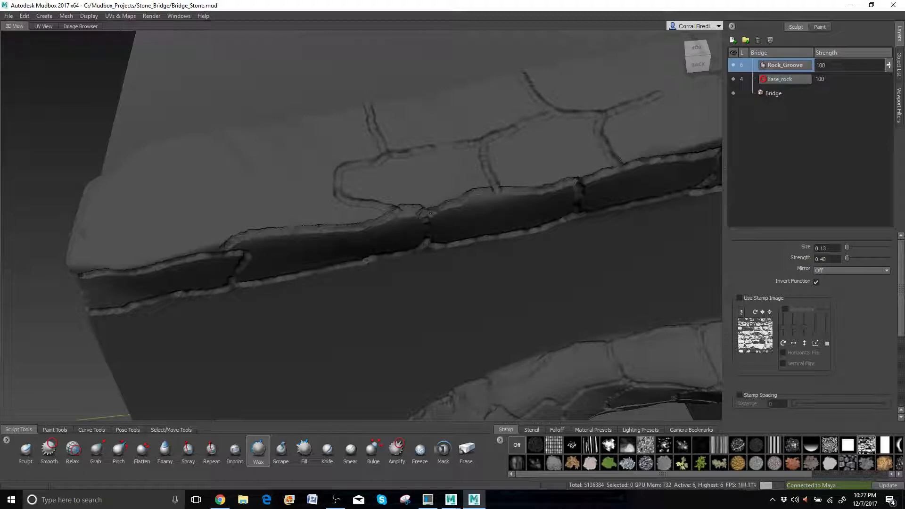
mouse_move(335, 183)
mouse_down()
mouse_move(234, 189)
mouse_move(216, 206)
mouse_move(226, 249)
mouse_up()
mouse_move(216, 189)
mouse_down()
mouse_move(168, 158)
mouse_move(179, 136)
mouse_up()
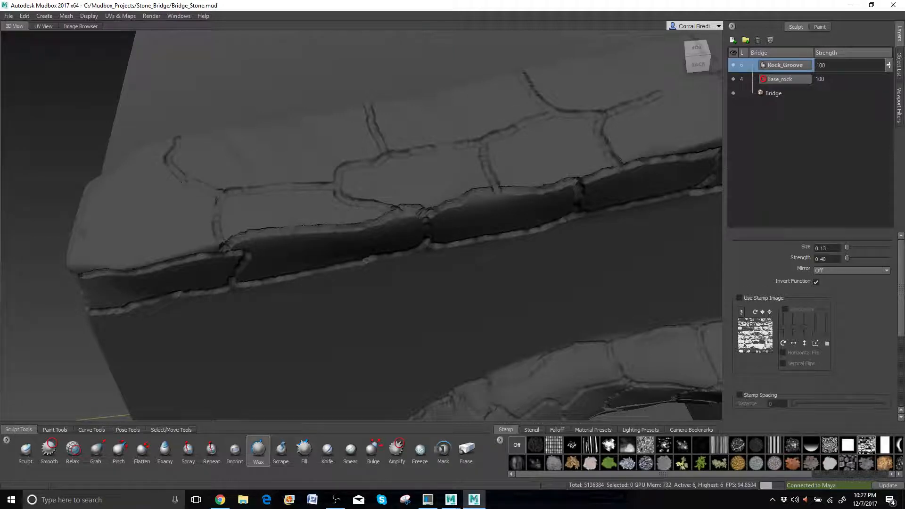
mouse_move(136, 196)
mouse_down()
mouse_move(81, 225)
mouse_move(72, 260)
mouse_up()
Step: Outline the first rock at the end of the ledge's deck-side face
alt+right_drag(339, 207, 261, 199)
alt+drag(261, 199, 352, 165)
alt+middle_drag(352, 166, 403, 170)
alt+right_drag(404, 170, 441, 186)
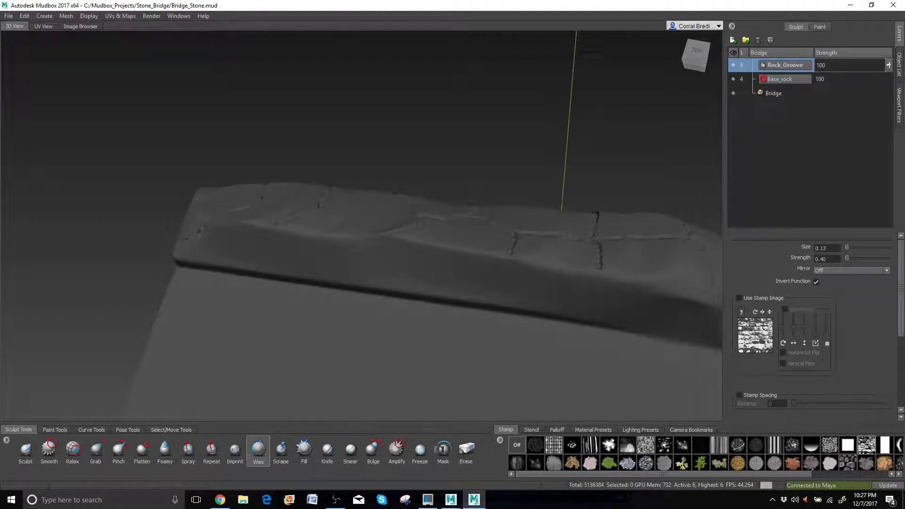
drag(265, 226, 269, 227)
drag(276, 264, 215, 270)
Step: Outline the second and third rocks on the ledge's deck-side face, joining their grooves to the top rocks
alt+middle_drag(172, 249, 115, 258)
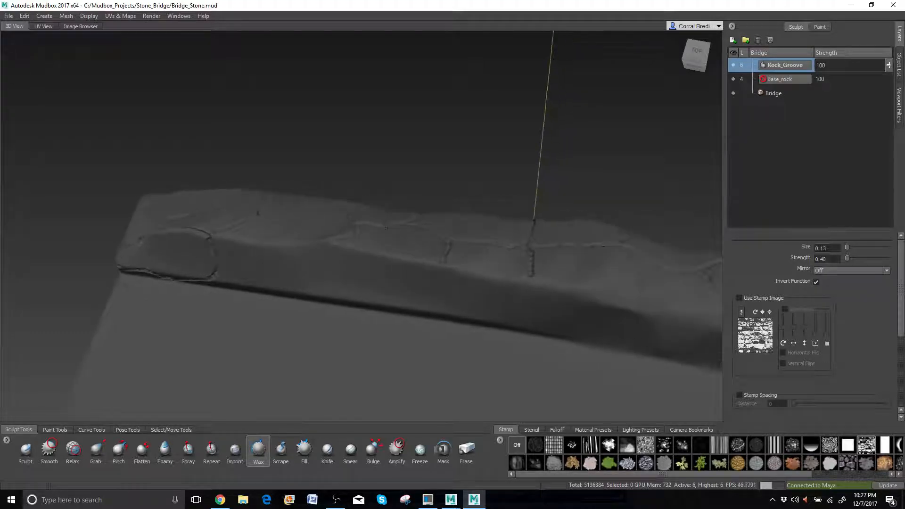
alt+right_drag(114, 257, 163, 259)
mouse_move(161, 242)
mouse_down()
mouse_move(298, 251)
mouse_move(306, 265)
mouse_move(289, 310)
mouse_move(262, 318)
mouse_move(156, 297)
mouse_up()
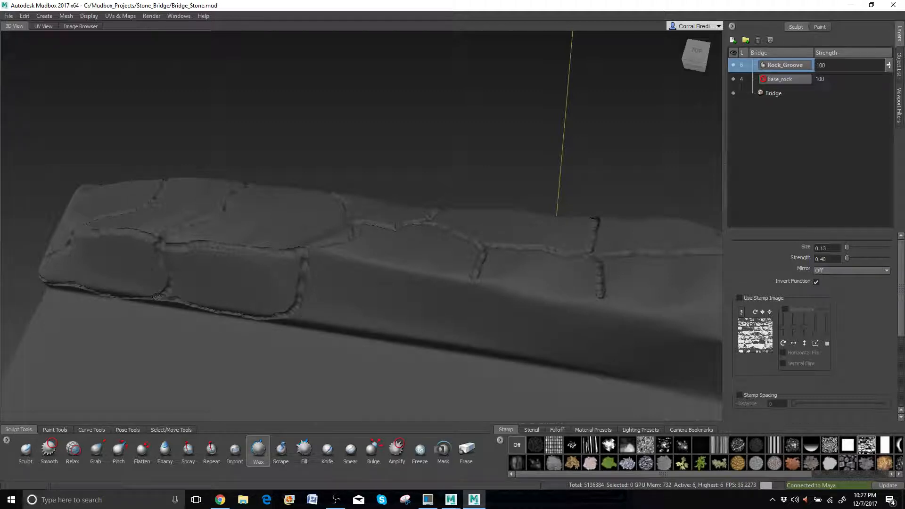
drag(307, 253, 462, 278)
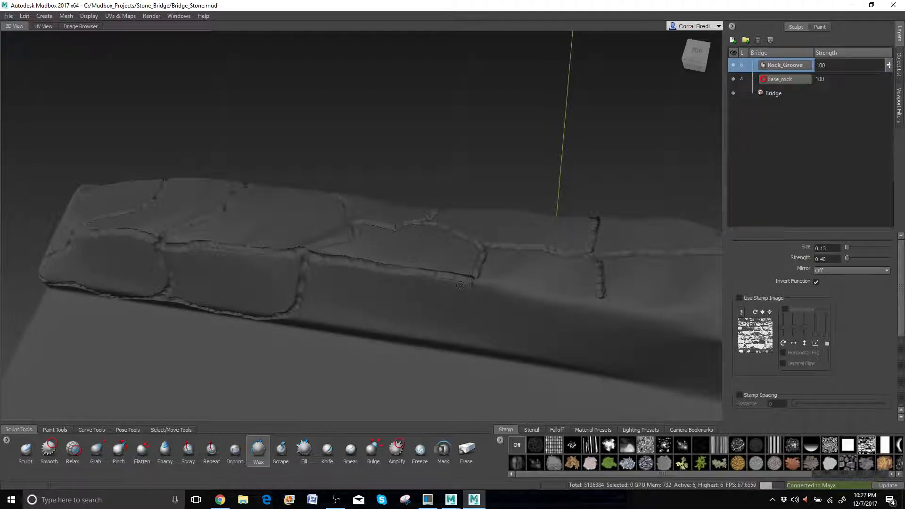
mouse_move(469, 304)
mouse_down()
mouse_move(481, 337)
mouse_move(453, 351)
mouse_move(279, 318)
mouse_up()
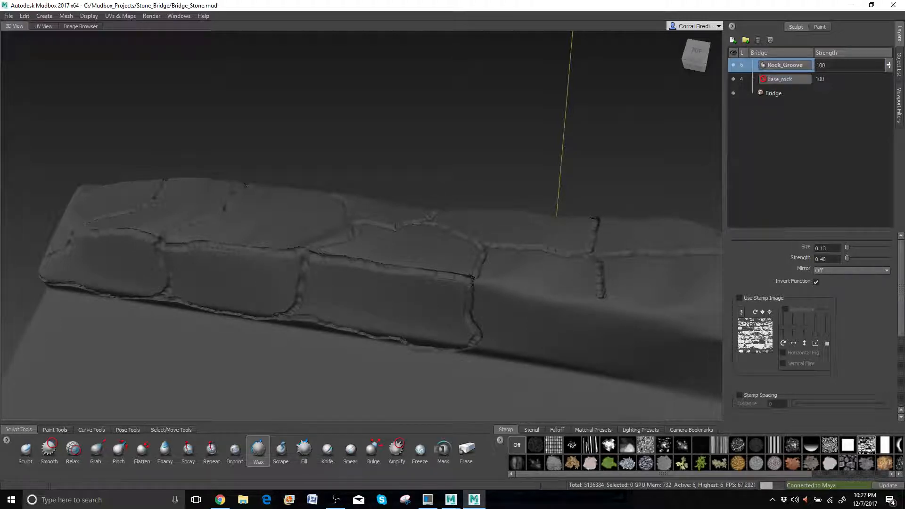
Step: Outline the fourth and fifth rocks on the deck-side face, continuing up to the first central peak
alt+middle_drag(471, 283, 314, 302)
alt+drag(313, 302, 378, 260)
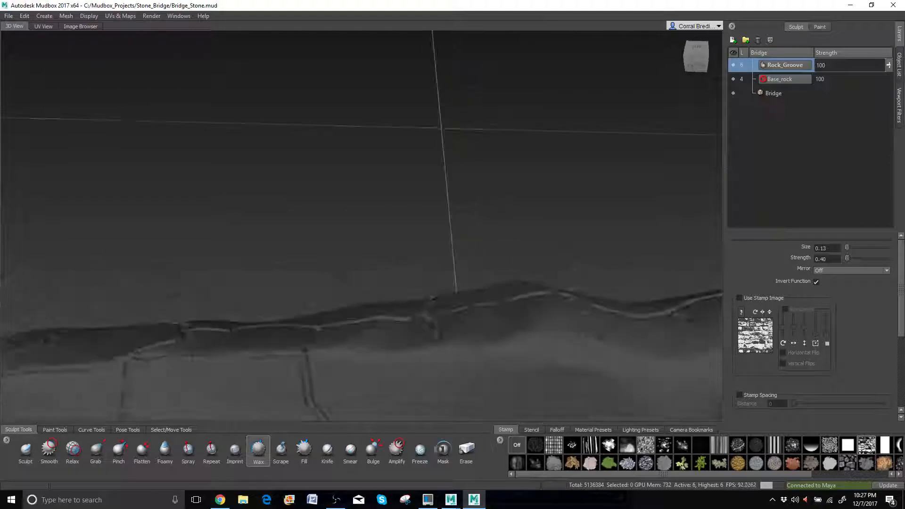
alt+middle_drag(332, 314, 319, 288)
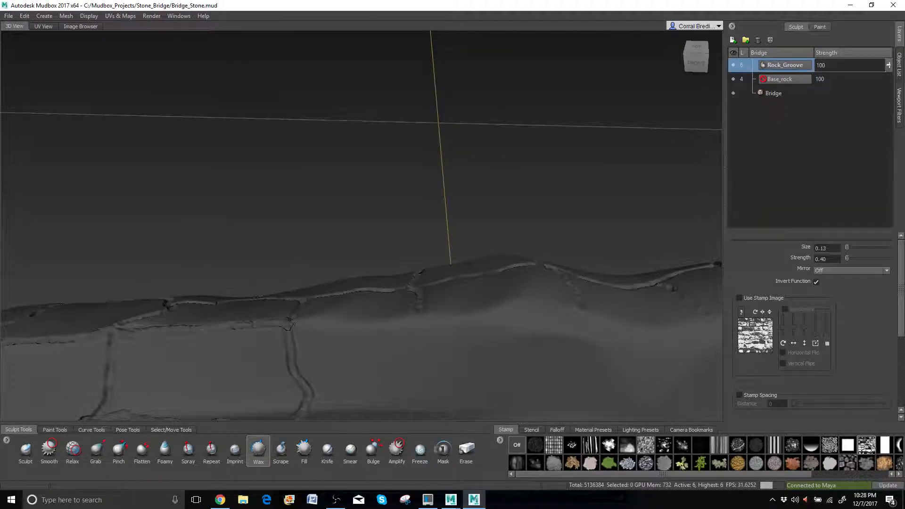
mouse_move(306, 328)
mouse_down()
mouse_move(354, 312)
mouse_move(416, 311)
mouse_move(443, 350)
mouse_move(397, 383)
mouse_move(400, 404)
mouse_move(312, 417)
mouse_up()
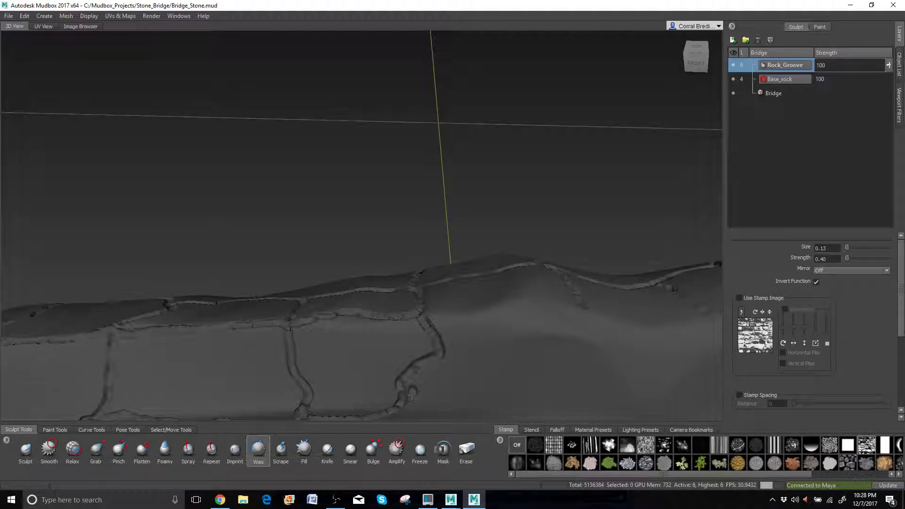
mouse_move(422, 415)
mouse_down()
mouse_move(590, 408)
mouse_move(605, 393)
mouse_move(611, 356)
mouse_move(583, 309)
mouse_move(427, 318)
mouse_up()
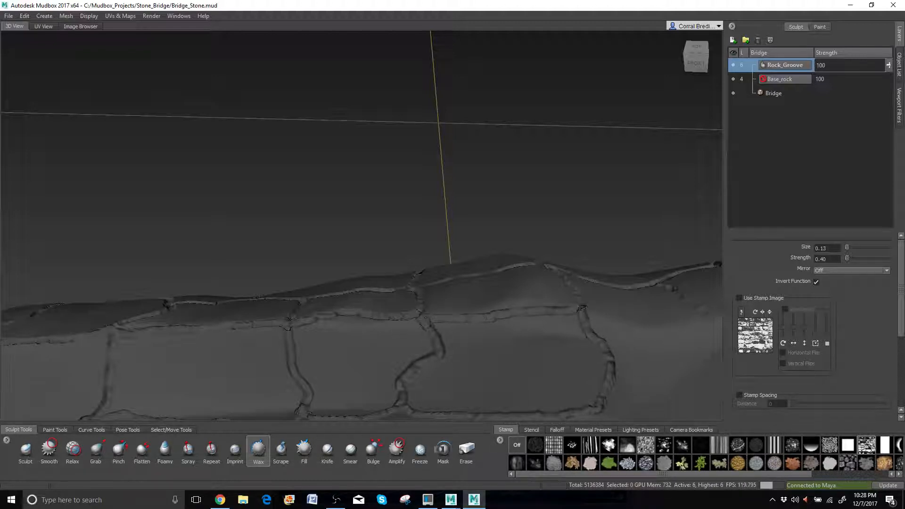
Step: Outline three more rocks on the deck-side face, continuing across the central dip and past the second peak
alt+middle_drag(420, 318, 170, 286)
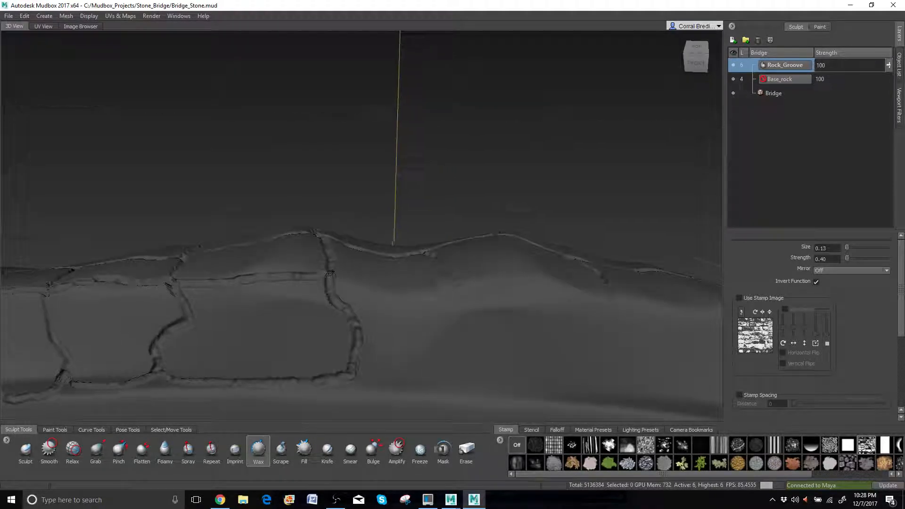
alt+drag(189, 286, 205, 312)
mouse_move(332, 262)
mouse_down()
mouse_move(435, 280)
mouse_move(448, 270)
mouse_move(480, 342)
mouse_move(399, 358)
mouse_move(337, 350)
mouse_up()
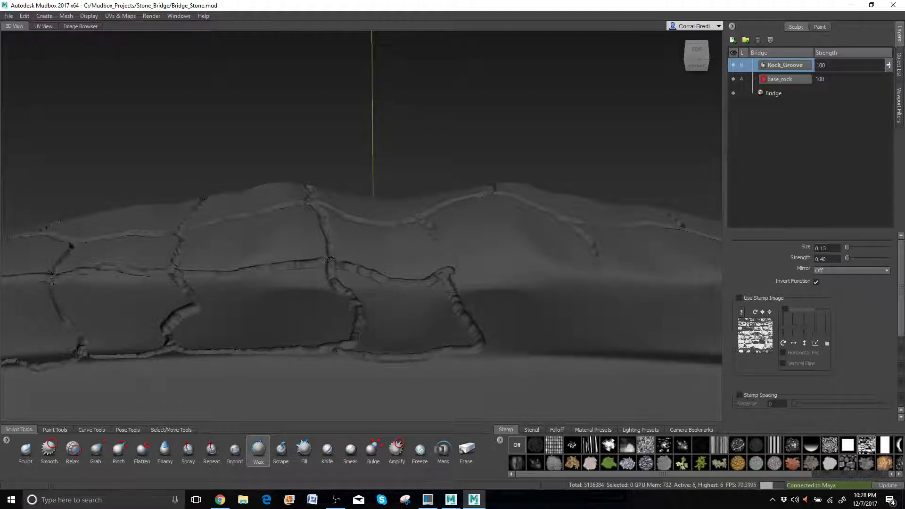
mouse_move(447, 277)
mouse_down()
mouse_move(583, 280)
mouse_move(604, 302)
mouse_move(618, 349)
mouse_move(482, 348)
mouse_up()
mouse_move(482, 348)
alt+middle_down()
mouse_move(315, 349)
mouse_move(371, 312)
alt+middle_up()
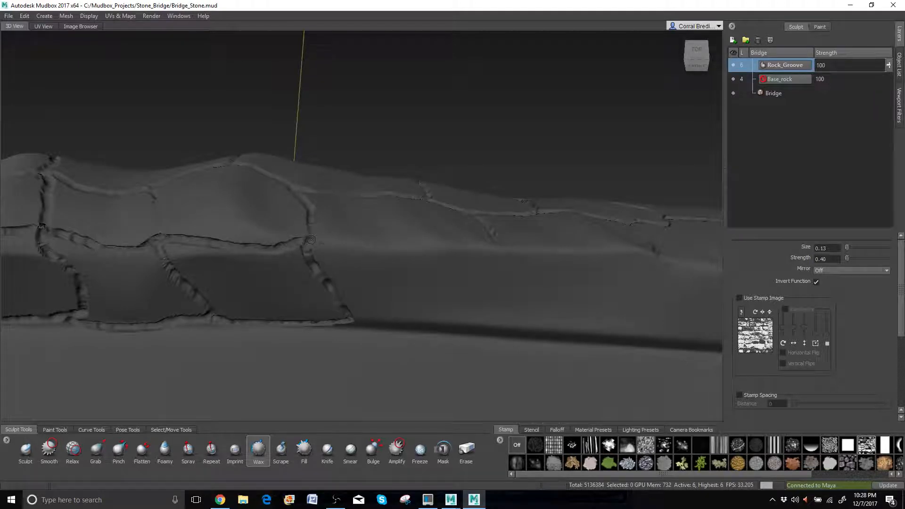
mouse_move(311, 240)
mouse_down()
mouse_move(499, 246)
mouse_move(516, 270)
mouse_move(525, 302)
mouse_move(484, 330)
mouse_move(361, 337)
mouse_up()
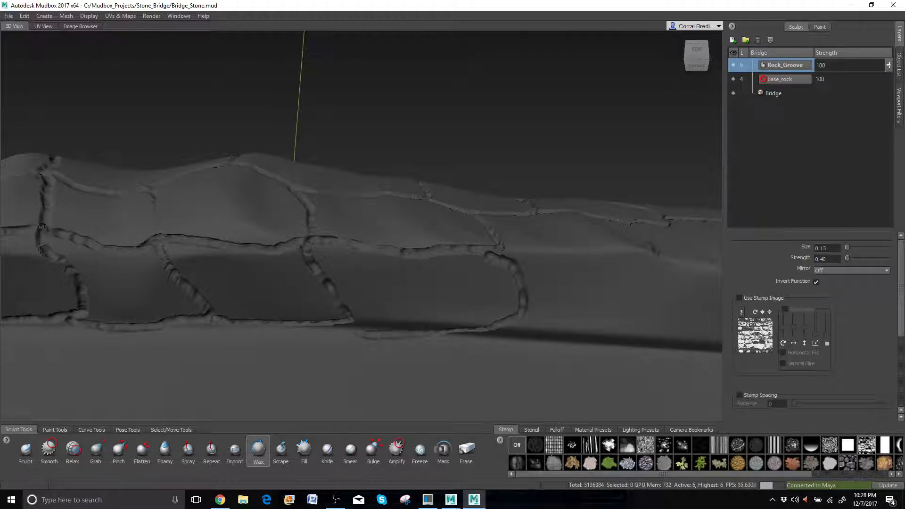
Step: Outline the last three rocks on the ledge's deck-side face, carrying the grooves along its lower edge to the end corner
alt+middle_drag(674, 282, 384, 316)
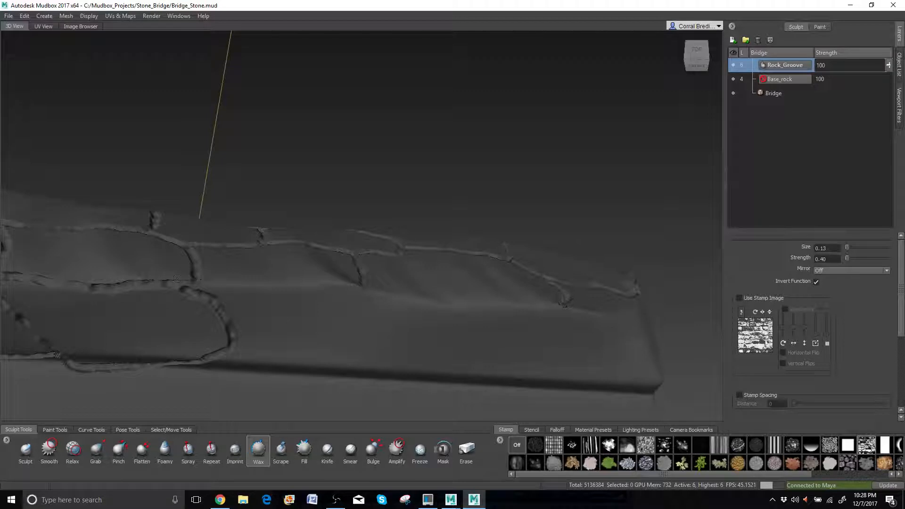
mouse_move(177, 278)
mouse_down()
mouse_move(197, 290)
mouse_move(365, 291)
mouse_move(353, 354)
mouse_move(269, 372)
mouse_move(216, 359)
mouse_up()
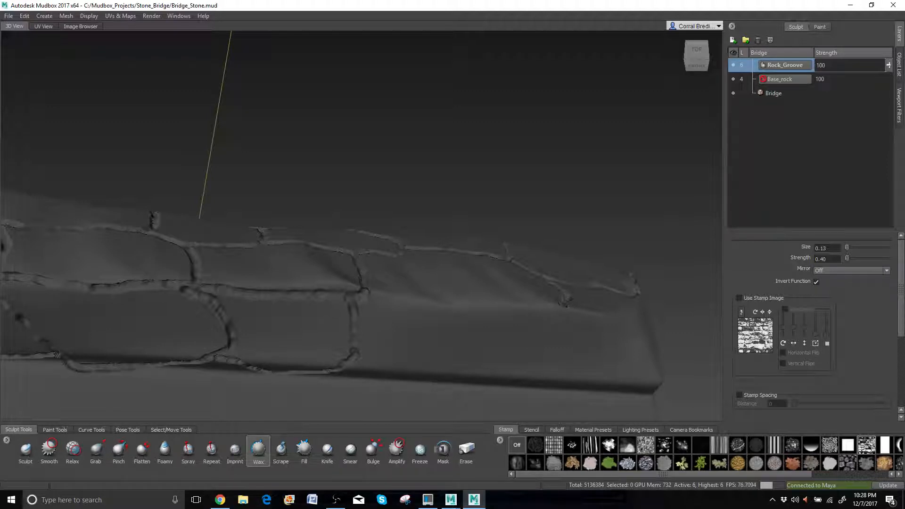
mouse_move(364, 287)
mouse_down()
mouse_move(389, 298)
mouse_move(549, 308)
mouse_move(566, 326)
mouse_move(575, 362)
mouse_move(547, 382)
mouse_move(513, 385)
mouse_move(413, 386)
mouse_move(343, 366)
mouse_up()
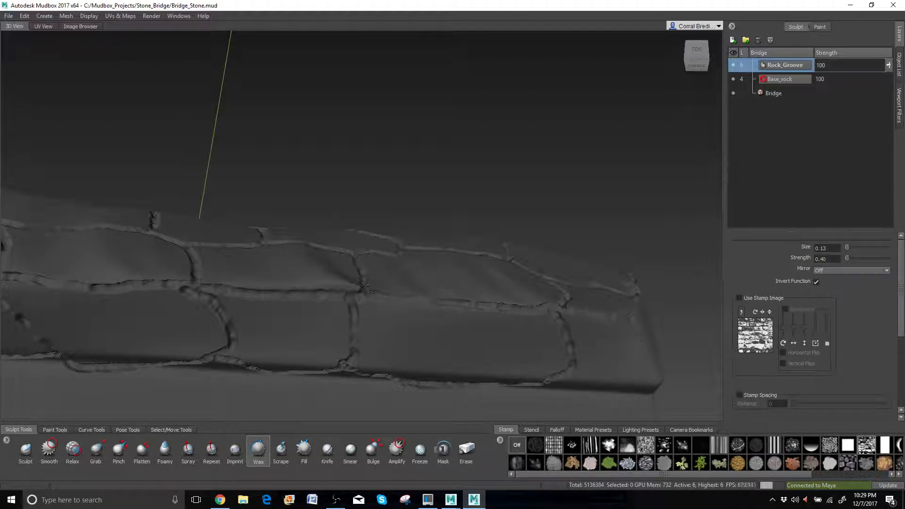
mouse_move(659, 382)
mouse_down()
mouse_move(602, 390)
mouse_move(552, 379)
mouse_up()
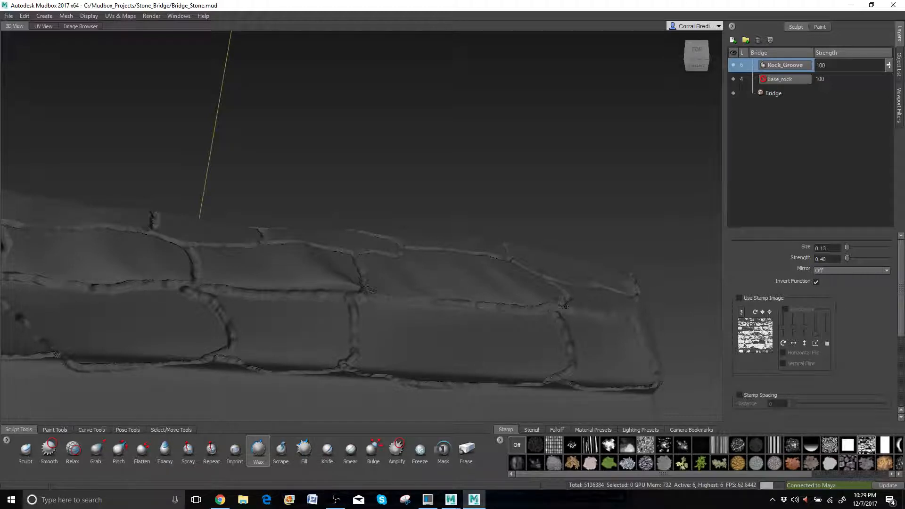
Step: Examine the grooved rocks on the ledge and the arch trim from the back of the bridge and at an angle
alt+right_drag(343, 365, 180, 320)
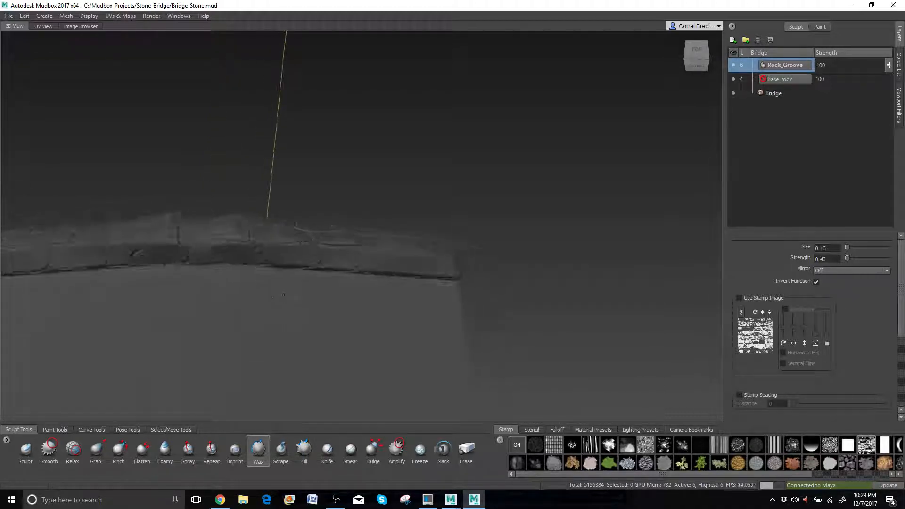
alt+drag(180, 320, 510, 278)
alt+right_drag(510, 279, 604, 258)
alt+middle_drag(603, 258, 517, 101)
alt+drag(349, 285, 376, 227)
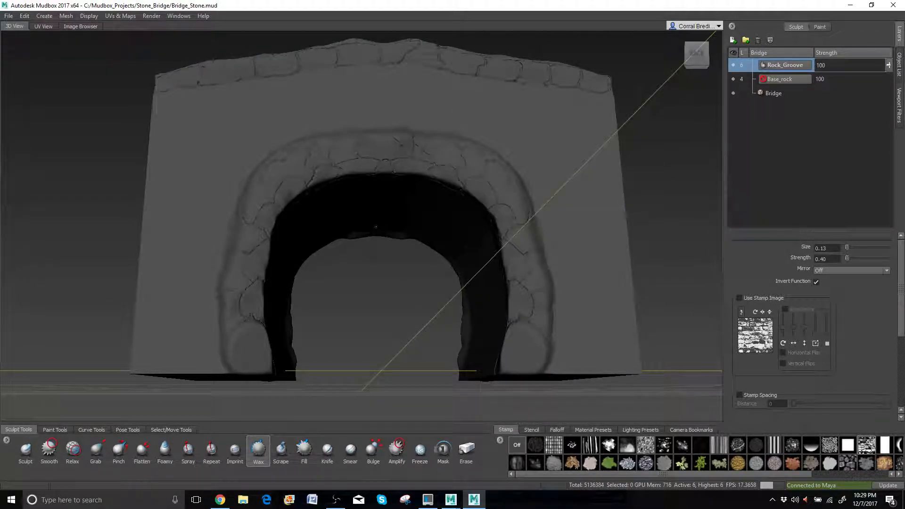
alt+drag(376, 227, 301, 230)
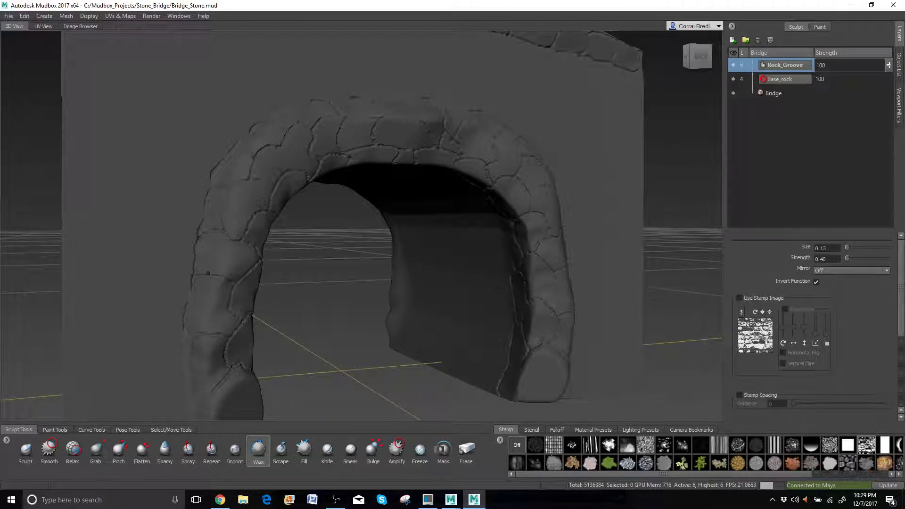
alt+drag(208, 274, 269, 296)
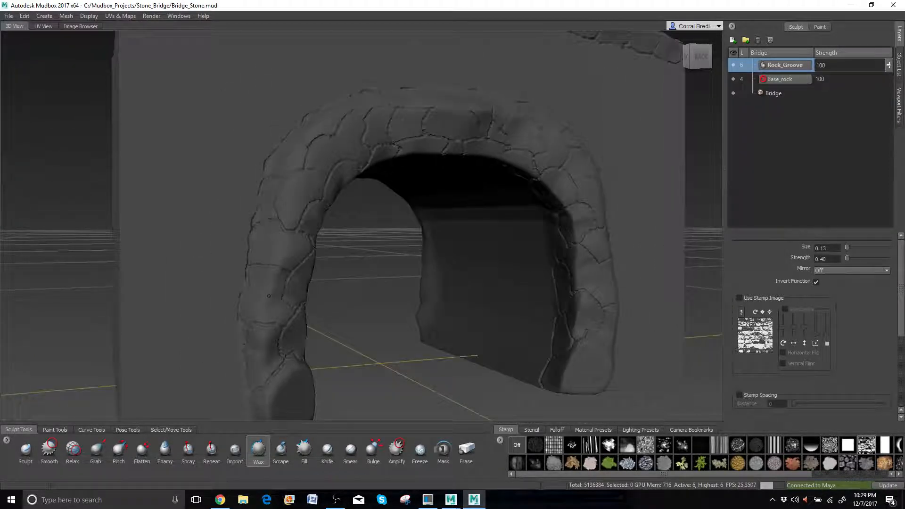